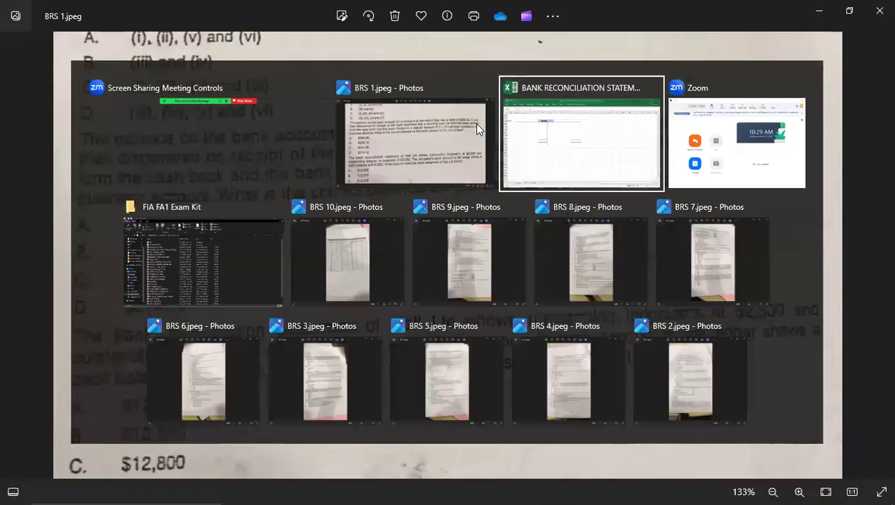
# - Switch to the Excel workbook and enter the B/D balance of 269.36 on the debit side of Q.3's BANK account, row 2560
pyautogui.click(128, 140)
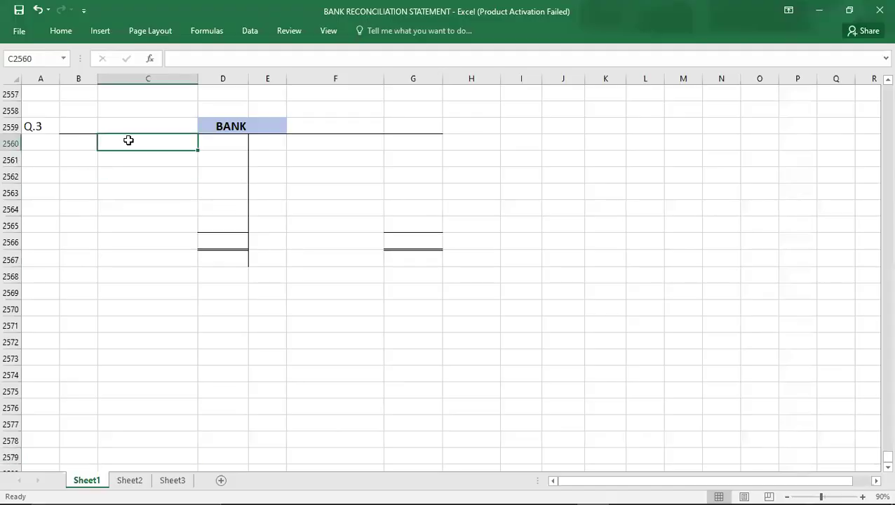
pyautogui.write('B/D')
pyautogui.press('Tab')
pyautogui.write('269.36')
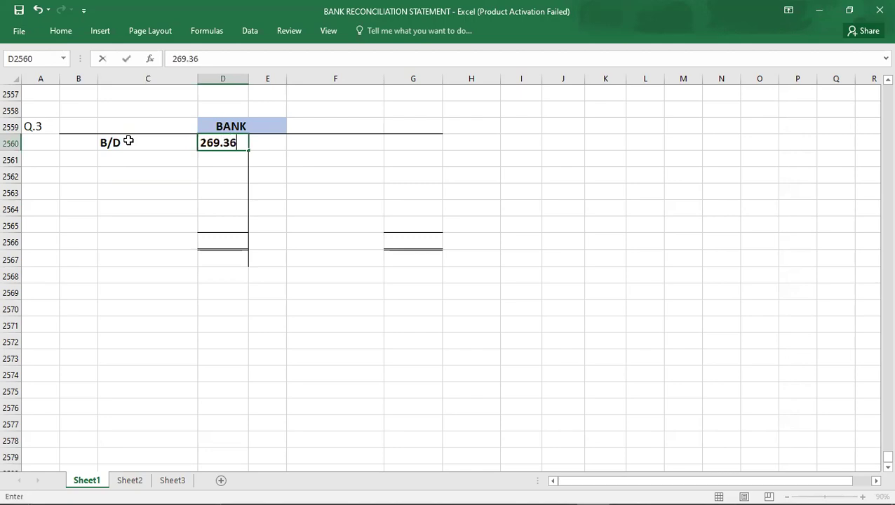
pyautogui.press('Return')
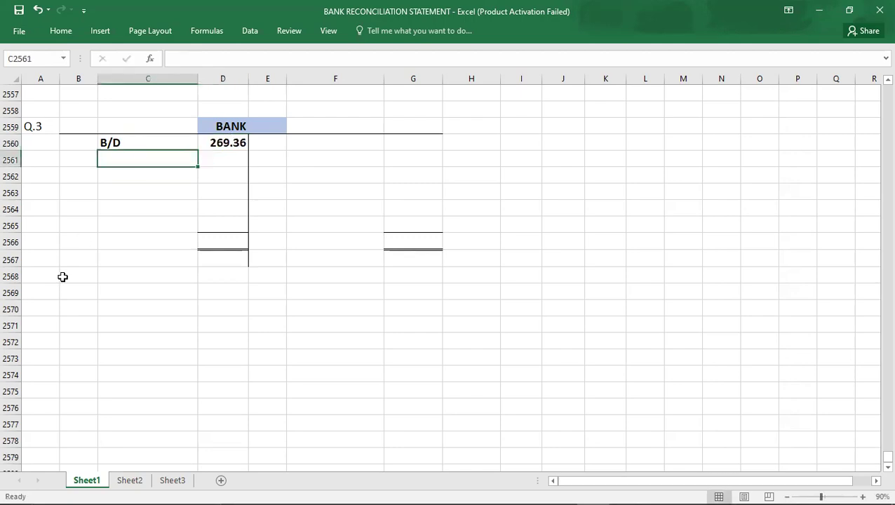
# - Check the question in the BRS 1.jpeg image and record STANDING ORDER of 40 on the BANK account's credit side in F2560:G2560
pyautogui.hotkey('alt', 'Tab')
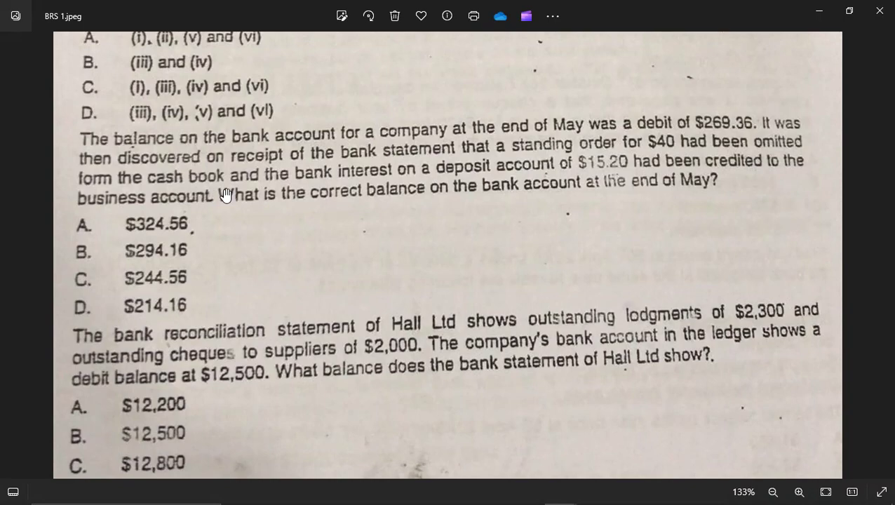
pyautogui.hotkey('alt', 'Tab')
pyautogui.press('Right')
pyautogui.press('Right')
pyautogui.press('Right')
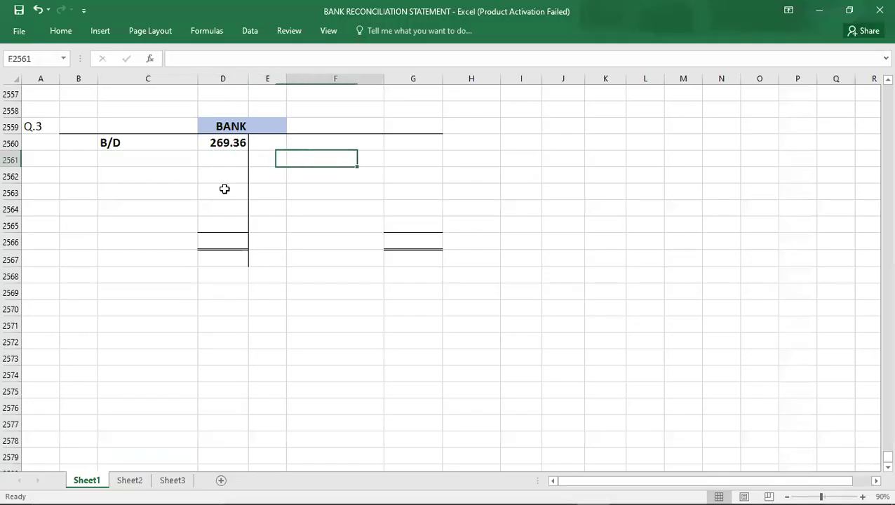
pyautogui.press('Right')
pyautogui.press('Up')
pyautogui.write('40')
pyautogui.press('Left')
pyautogui.write('STANDING ORE')
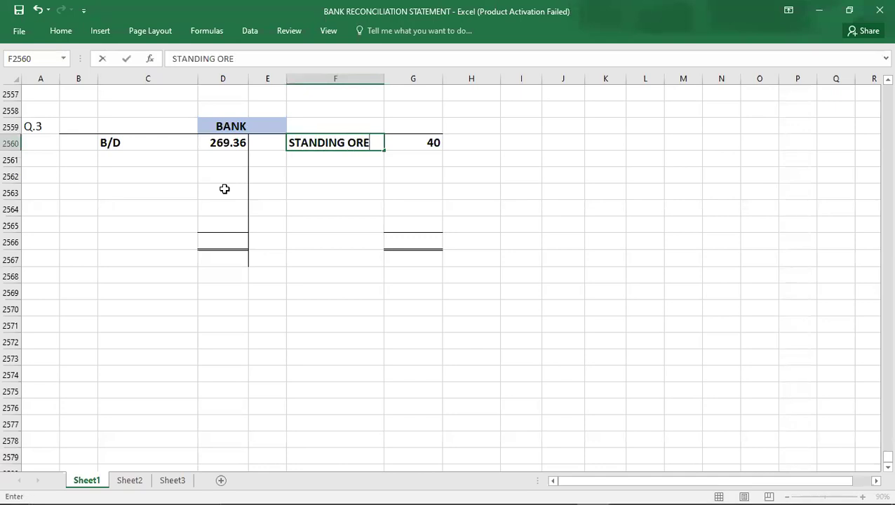
pyautogui.press('BackSpace')
pyautogui.write('DER')
pyautogui.press('Return')
# - Consult the question image again and record INTEREST of 15.2 on the debit side in C2561:D2561
pyautogui.hotkey('alt', 'Tab')
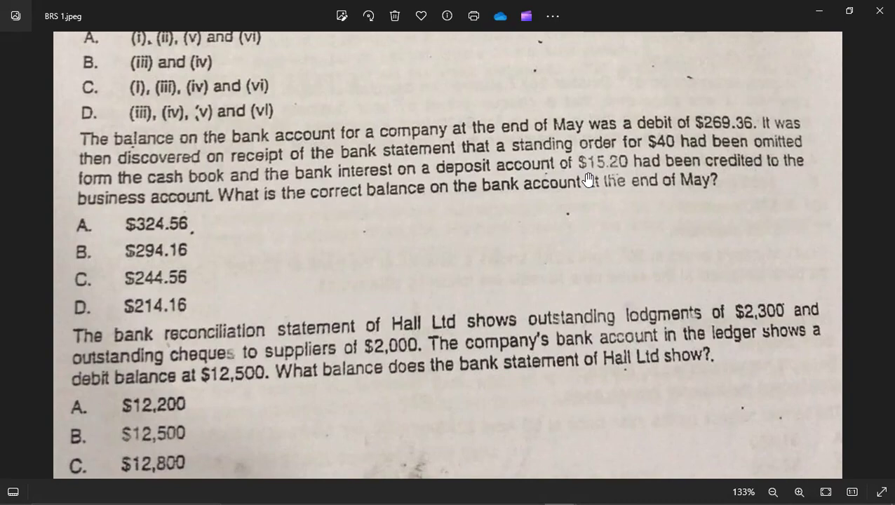
pyautogui.hotkey('alt', 'Tab')
pyautogui.click(232, 160)
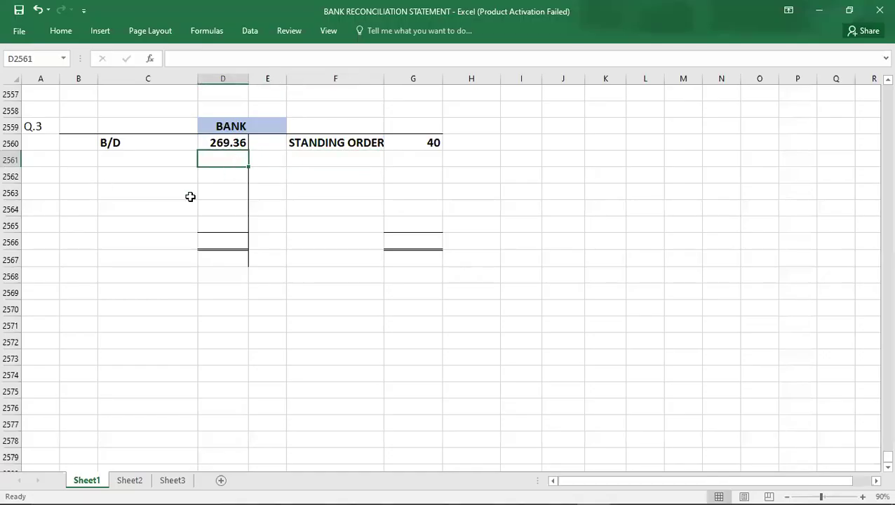
pyautogui.write('15.2')
pyautogui.press('Return')
pyautogui.write('1')
pyautogui.press('BackSpace')
pyautogui.press('Up')
pyautogui.press('Left')
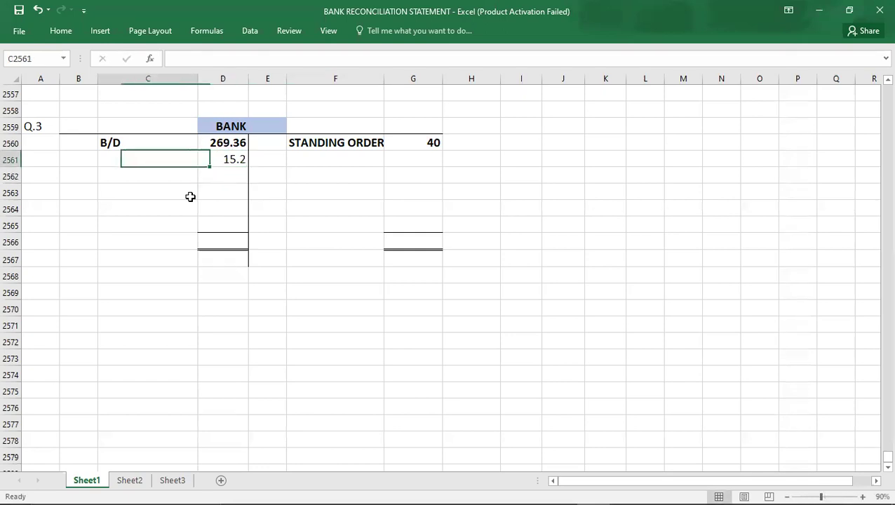
pyautogui.write('INTEREST')
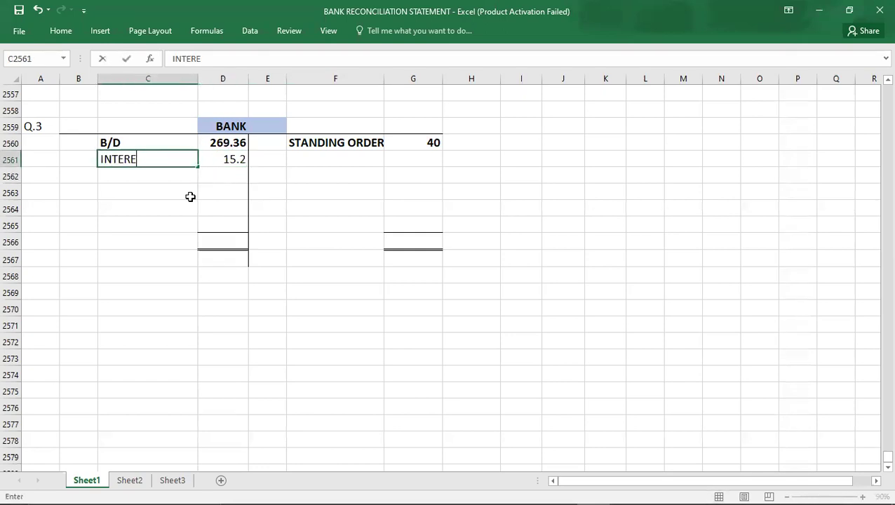
pyautogui.press('Return')
# - Sum the two debit amounts by selecting them and enter 284.56 as the debit total in D2566
pyautogui.click(190, 197)
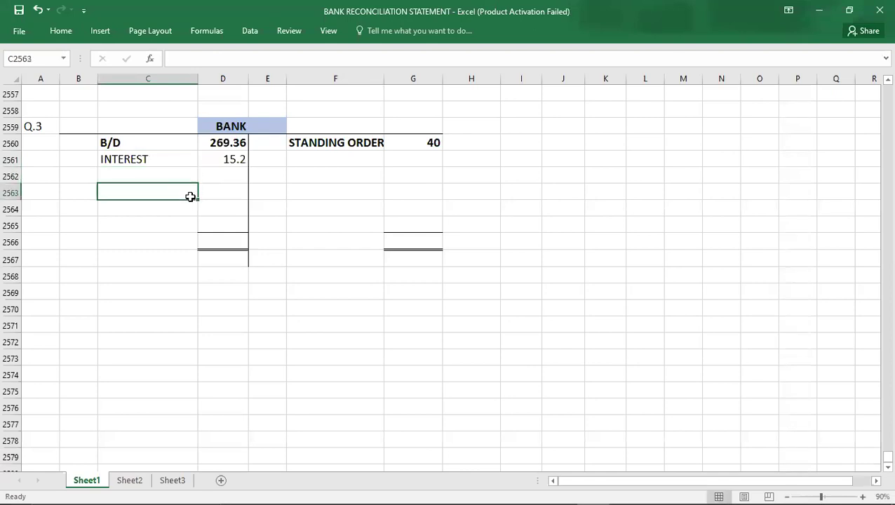
pyautogui.press('Right')
pyautogui.press('Up')
pyautogui.press('Up')
pyautogui.press('Up')
pyautogui.hotkey('shift', 'Down')
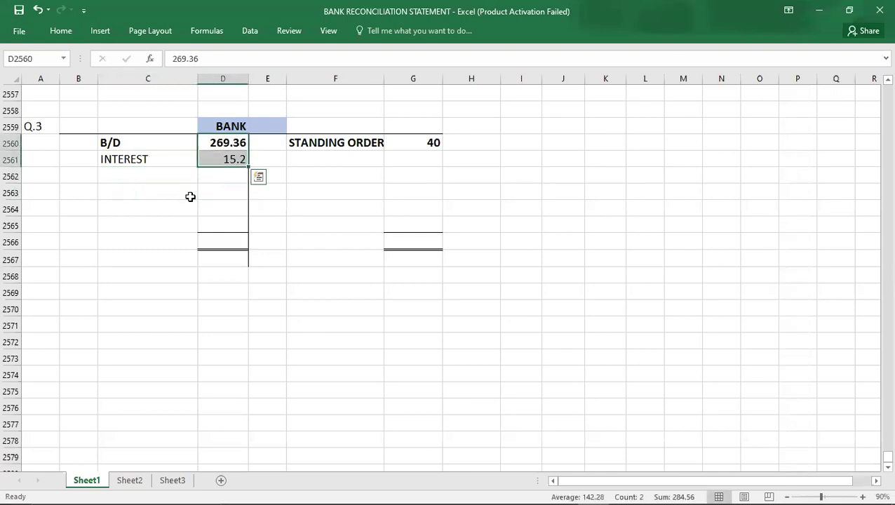
pyautogui.press('Down')
pyautogui.press('Down')
pyautogui.press('Down')
pyautogui.press('Down')
pyautogui.press('Down')
pyautogui.press('Down')
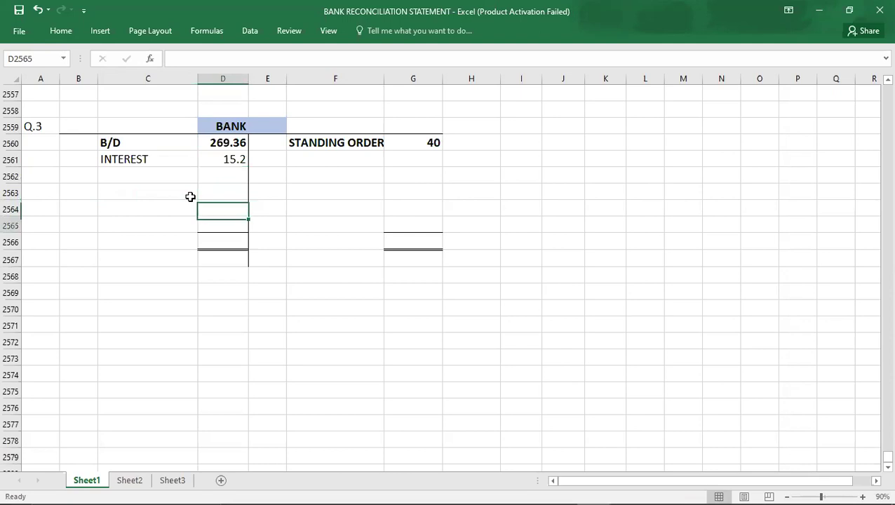
pyautogui.write('284.56')
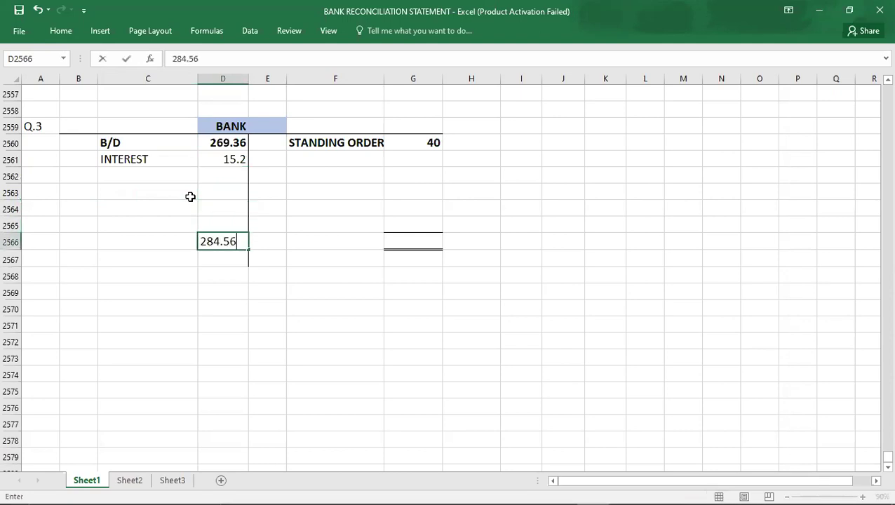
# - Enter the matching total of 284.56 on the credit side of the BANK account in G2566
pyautogui.press('Right')
pyautogui.press('Right')
pyautogui.press('Right')
pyautogui.write('284')
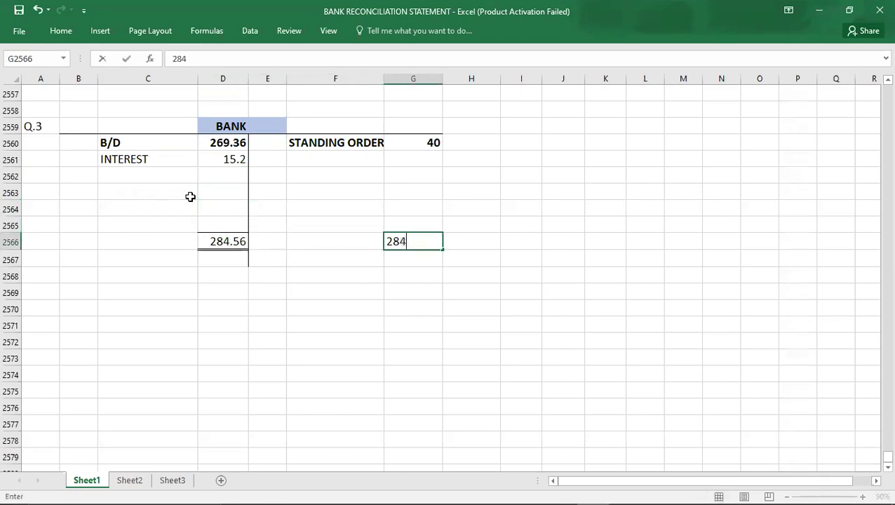
pyautogui.write('6.54')
pyautogui.press('BackSpace')
pyautogui.press('BackSpace')
pyautogui.press('BackSpace')
pyautogui.press('BackSpace')
pyautogui.write('.56')
# - Enter the closing balance C/D of 244.56 above the credit total in F2565:G2565
pyautogui.press('Up')
pyautogui.press('Left')
pyautogui.write('C/D')
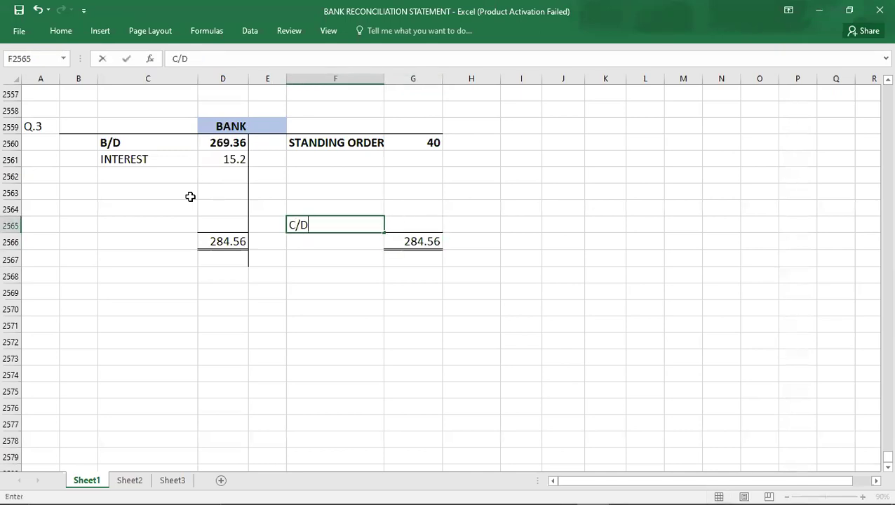
pyautogui.press('Right')
pyautogui.write('2')
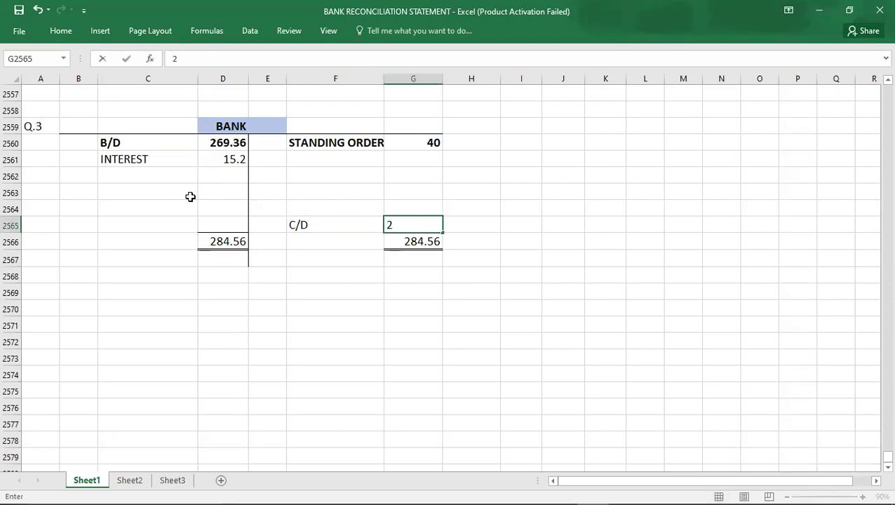
pyautogui.write('44.56')
pyautogui.press('Down')
pyautogui.press('Left')
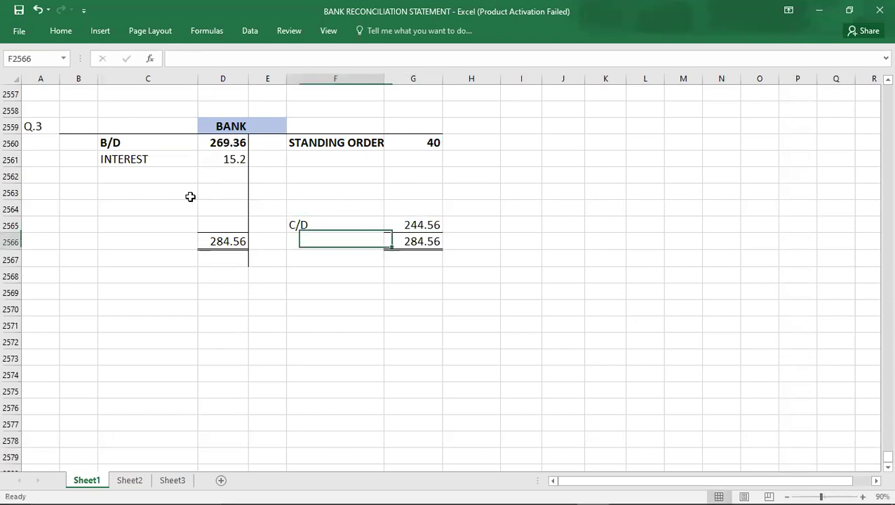
# - Compare the balance with the answer options in the question image and enter answer C below the Q.3 label in A2560
pyautogui.click(45, 284)
pyautogui.hotkey('alt', 'Tab')
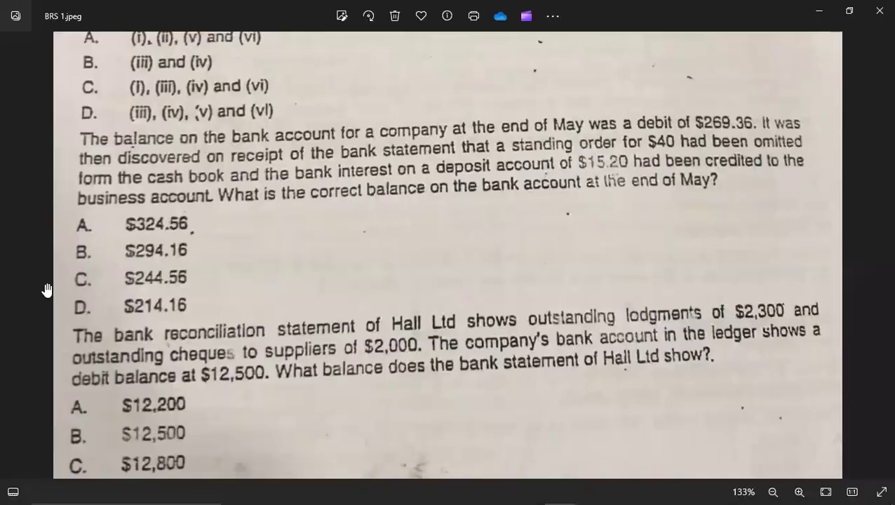
pyautogui.hotkey('alt', 'Tab')
pyautogui.press('Up')
pyautogui.press('Up')
pyautogui.press('Up')
pyautogui.press('Up')
pyautogui.press('Up')
pyautogui.press('Up')
pyautogui.press('Up')
pyautogui.press('Up')
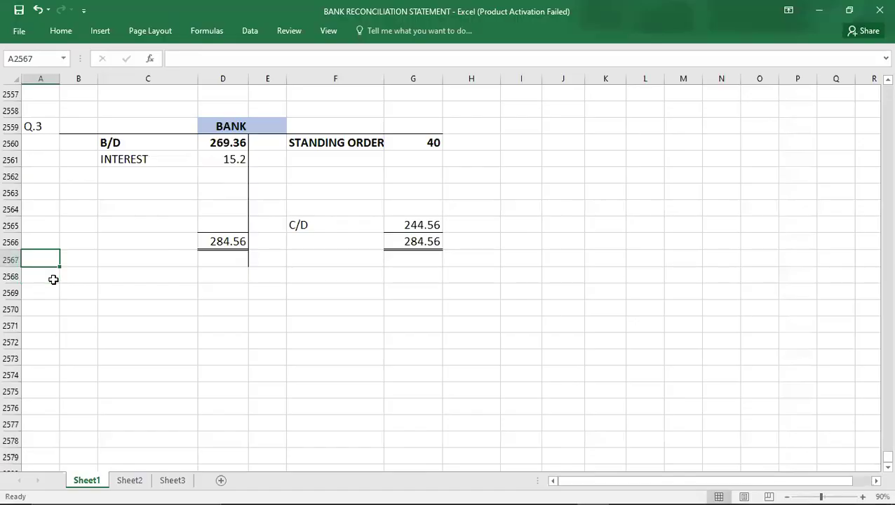
pyautogui.write('C')
pyautogui.press('Return')
# - Read the Hall Ltd bank statement question in BRS 1.jpeg alongside the worksheet's next blank reconciliation
pyautogui.press('Down')
pyautogui.press('Down')
pyautogui.press('Down')
pyautogui.press('Down')
pyautogui.press('Down')
pyautogui.press('Down')
pyautogui.press('Down')
pyautogui.press('Down')
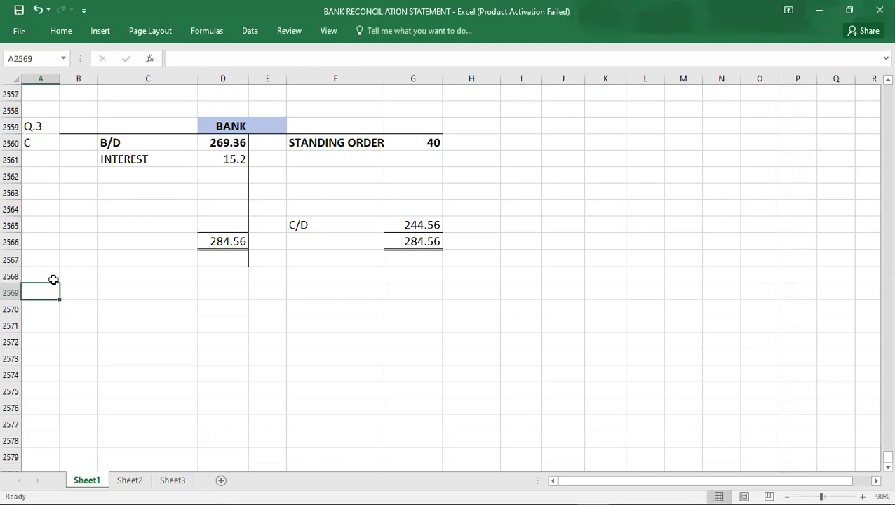
pyautogui.hotkey('alt', 'Tab')
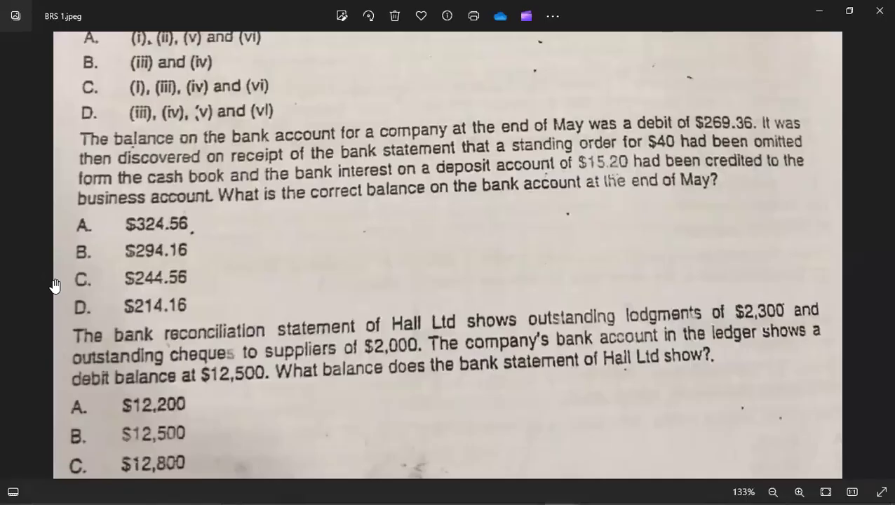
pyautogui.hotkey('alt', 'Tab')
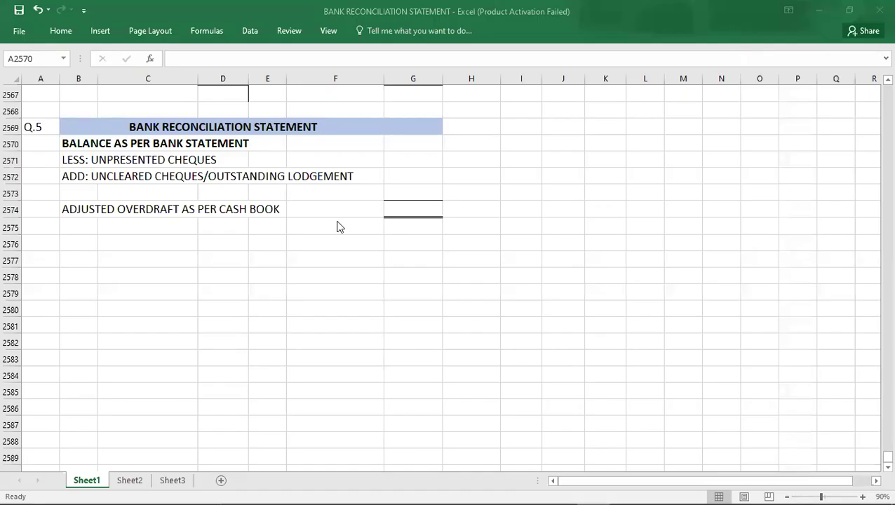
pyautogui.hotkey('alt', 'Tab')
pyautogui.hotkey('alt', 'Tab')
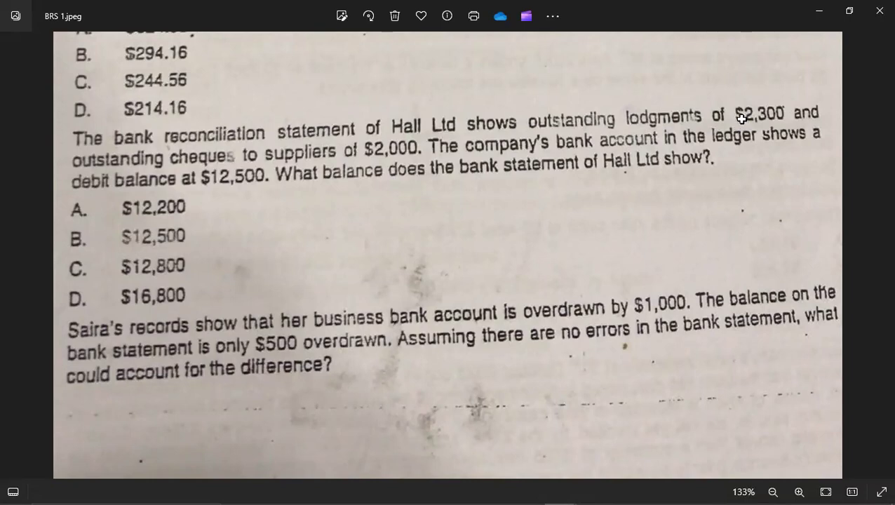
# - In the Excel workbook, enter 2300 for uncleared cheques/outstanding lodgement in G2572 of the Q.5 reconciliation
pyautogui.hotkey('alt', 'Tab')
pyautogui.press('Down')
pyautogui.press('Right')
pyautogui.press('Right')
pyautogui.press('Right')
pyautogui.press('Right')
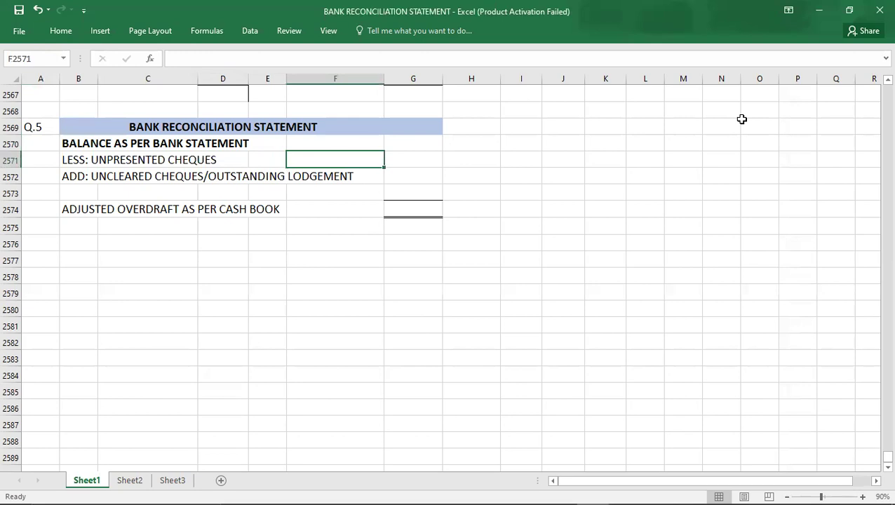
pyautogui.press('Down')
pyautogui.press('Right')
pyautogui.write('2300')
pyautogui.press('Return')
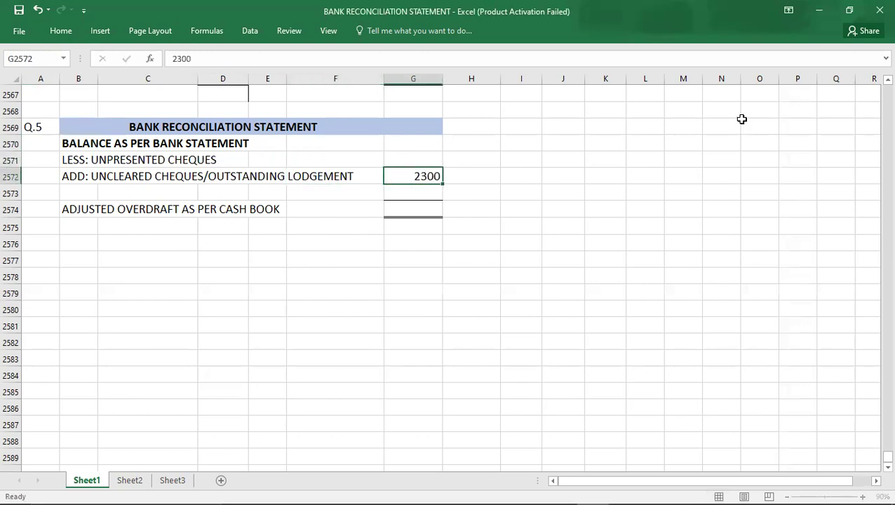
# - Check the outstanding cheques figure in the question image and enter -2000 for unpresented cheques in G2571
pyautogui.press('Up')
pyautogui.hotkey('alt', 'Tab')
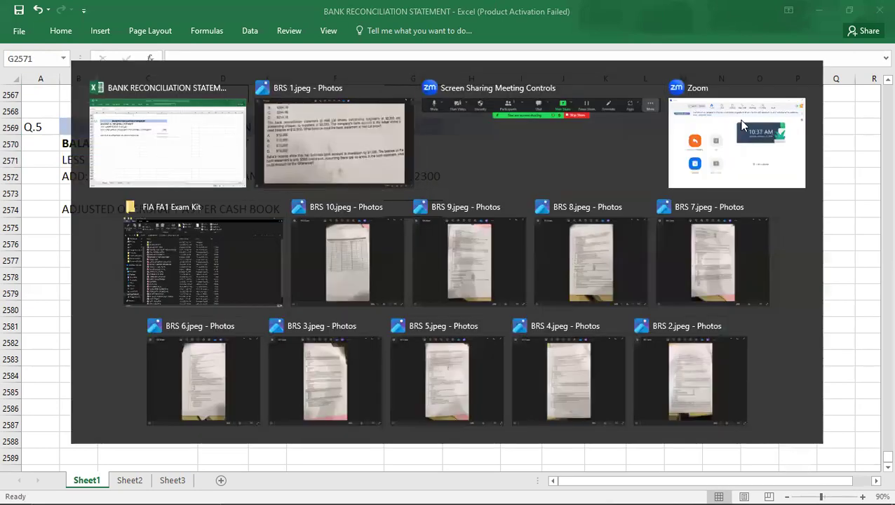
pyautogui.hotkey('alt', 'Tab')
pyautogui.press('Tab')
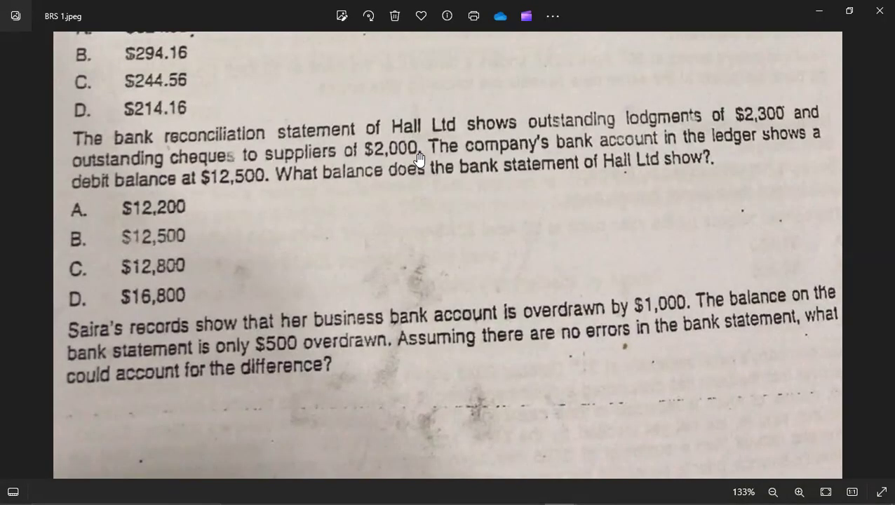
pyautogui.hotkey('alt', 'Tab')
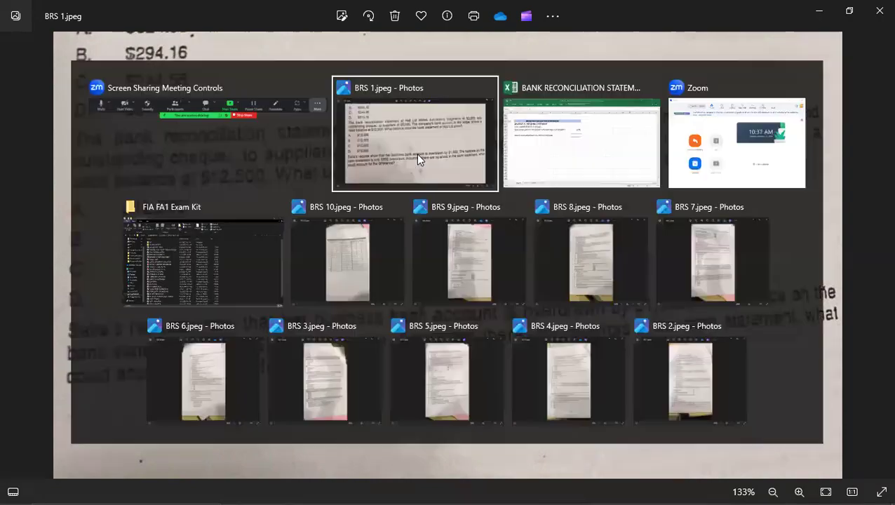
pyautogui.press('Tab')
pyautogui.write('-2000')
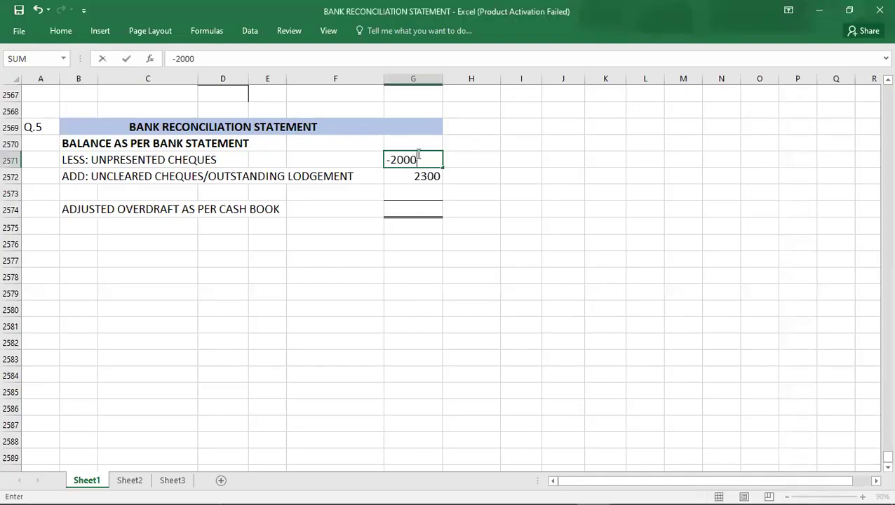
pyautogui.press('Return')
pyautogui.press('Return')
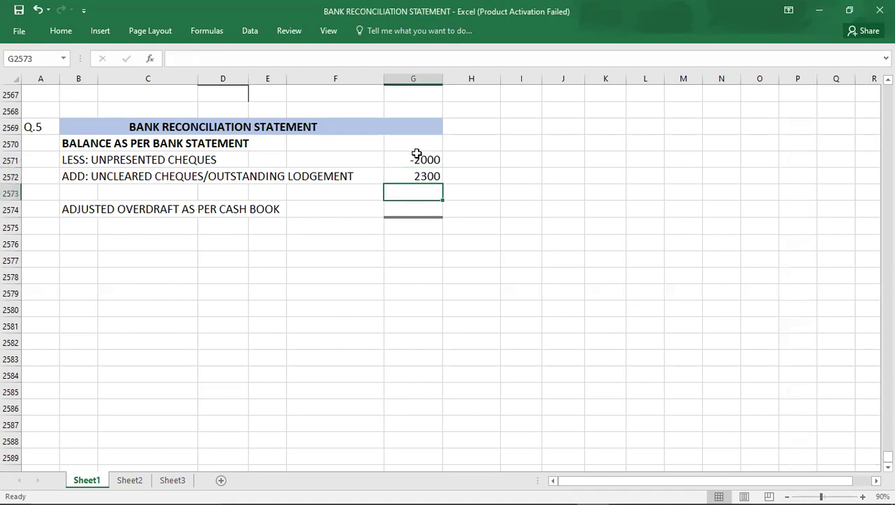
# - Look up the ledger balance in the question image and enter 12500 as the cash book balance in G2574
pyautogui.hotkey('alt', 'Tab')
pyautogui.press('Tab')
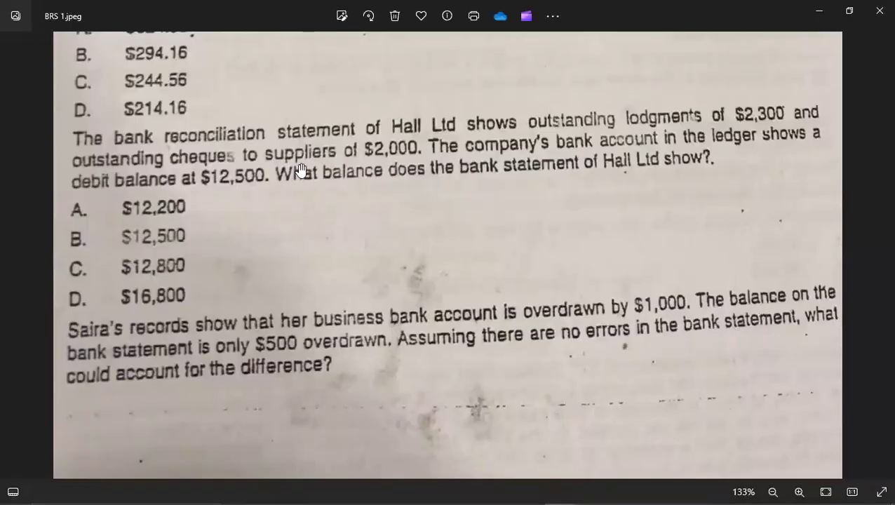
pyautogui.hotkey('alt', 'Tab')
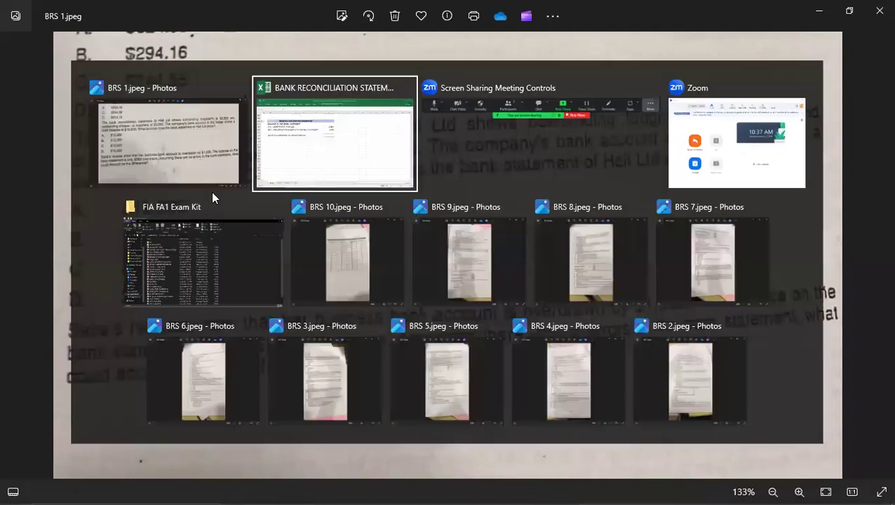
pyautogui.press('Return')
pyautogui.write('12500')
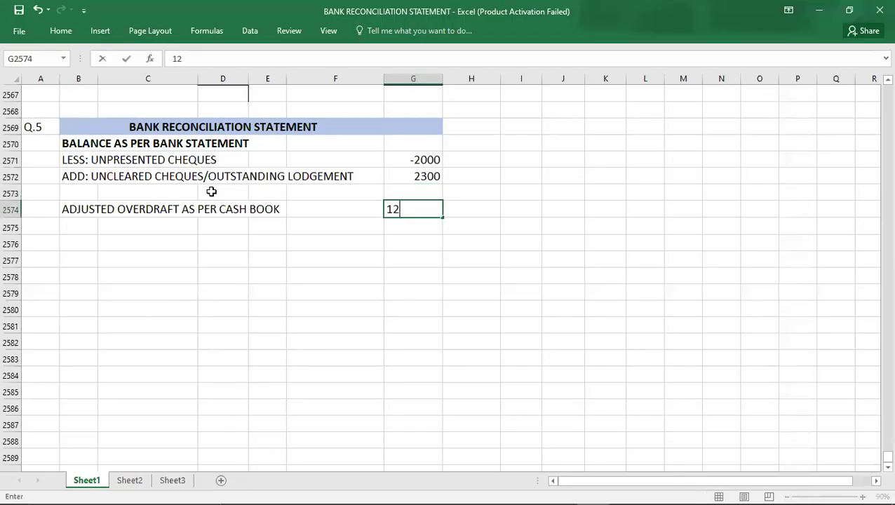
# - Mark the balance as per bank statement as the unknown with "?" in F2570
pyautogui.press('Up')
pyautogui.press('Up')
pyautogui.press('Up')
pyautogui.press('Up')
pyautogui.press('Left')
pyautogui.write('?')
pyautogui.press('Right')
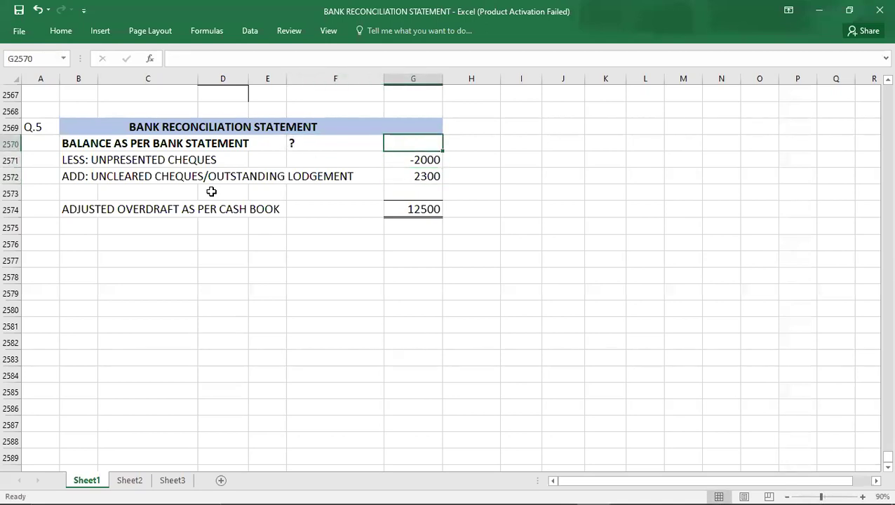
# - Check the sum of the Q.5 figures in G2571:G2574 and enter 12200 as the balance as per bank statement in G2570
pyautogui.press('Down')
pyautogui.press('Down')
pyautogui.press('Down')
pyautogui.press('Down')
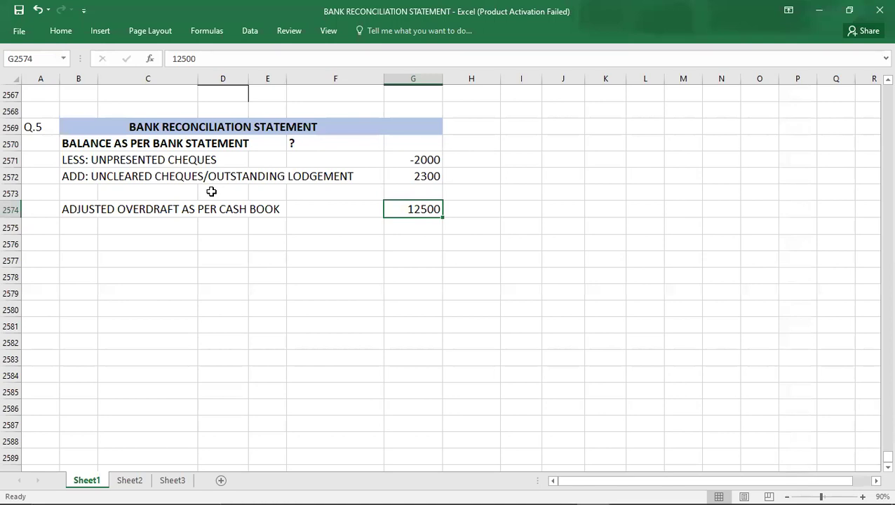
pyautogui.hotkey('shift', 'Up')
pyautogui.hotkey('shift', 'Up')
pyautogui.hotkey('shift', 'Up')
pyautogui.hotkey('shift', 'Down')
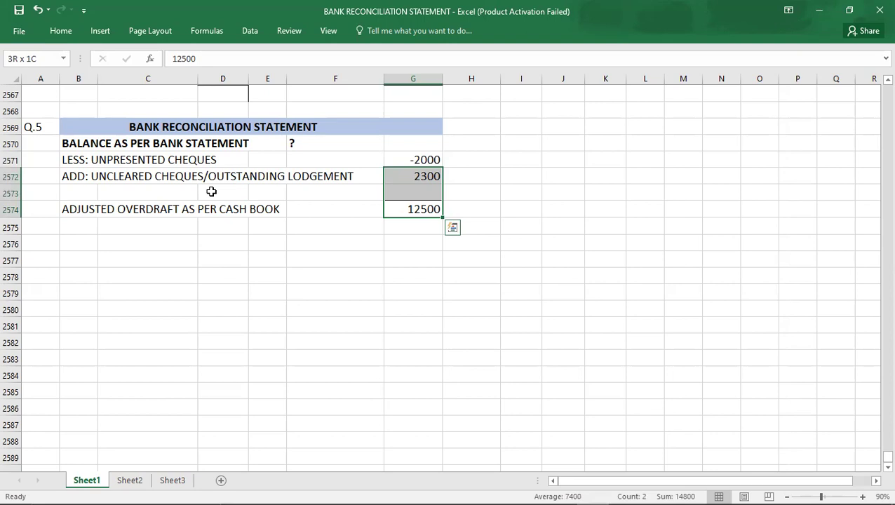
pyautogui.hotkey('shift', 'Up')
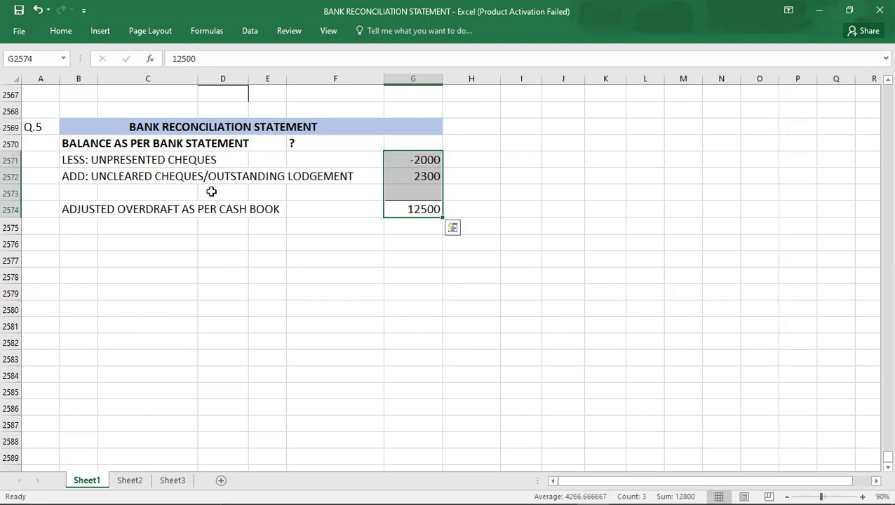
pyautogui.press('Up')
pyautogui.press('Up')
pyautogui.press('Up')
pyautogui.press('Up')
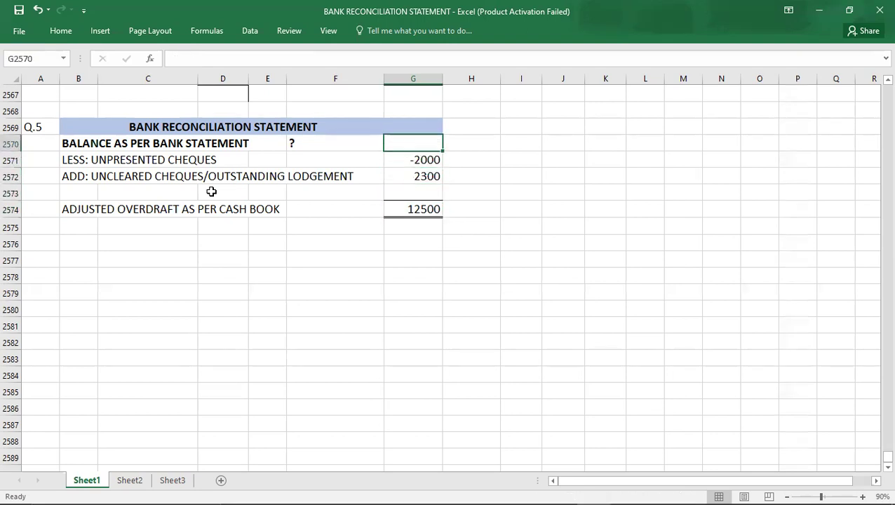
pyautogui.write('12200')
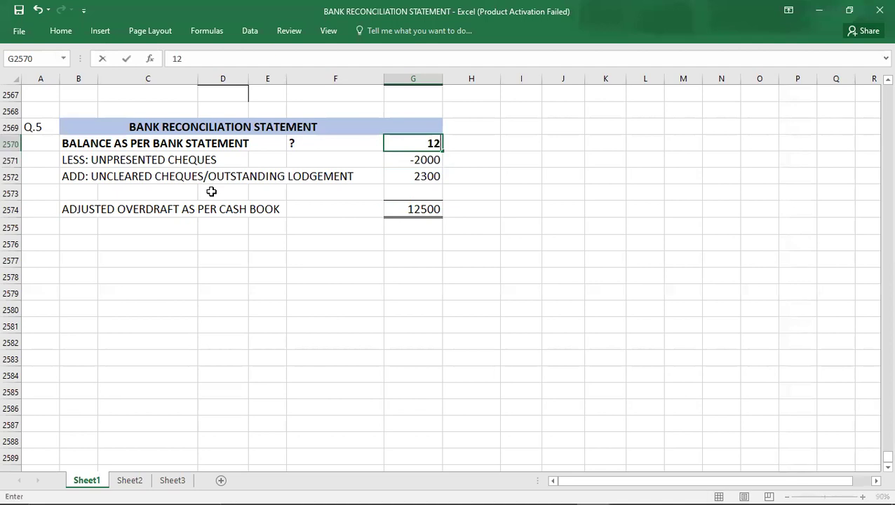
pyautogui.press('Return')
# - Record answer option A for Q.5 in cell A2570
pyautogui.press('Left')
pyautogui.press('Left')
pyautogui.press('Left')
pyautogui.press('Left')
pyautogui.press('Left')
pyautogui.press('Left')
pyautogui.press('Up')
pyautogui.write('A')
pyautogui.press('Return')
pyautogui.press('Down')
pyautogui.press('Down')
# - Read the overdrawn business bank account question in the BRS 1.jpeg image, comparing it with the blank Q.6 templates in the workbook
pyautogui.hotkey('alt', 'Tab')
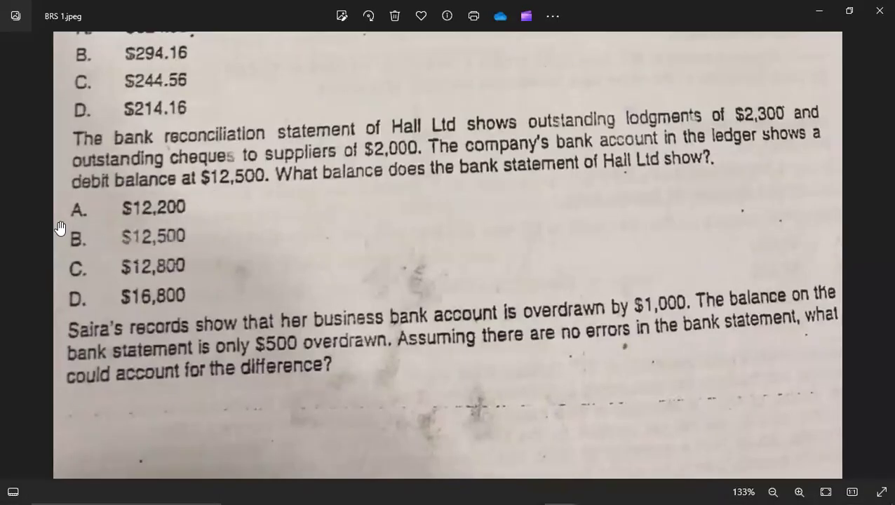
pyautogui.hotkey('alt', 'Tab')
pyautogui.click(48, 252)
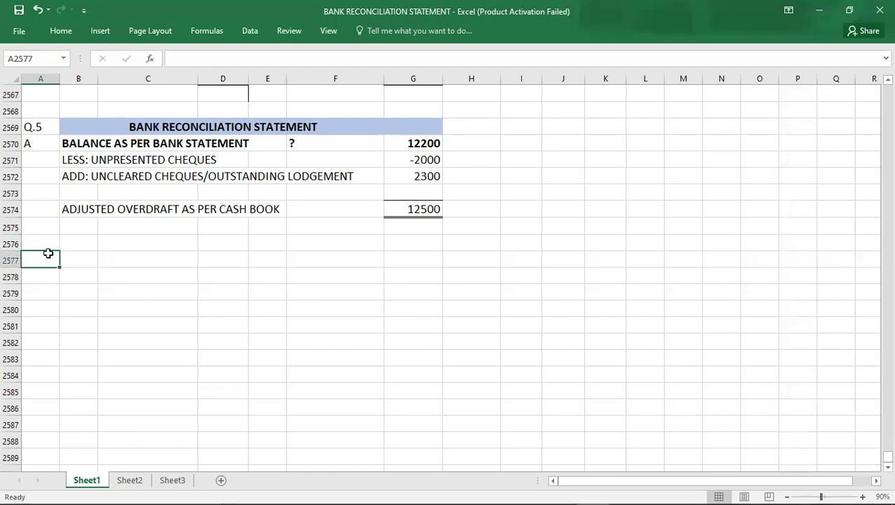
pyautogui.press('Up')
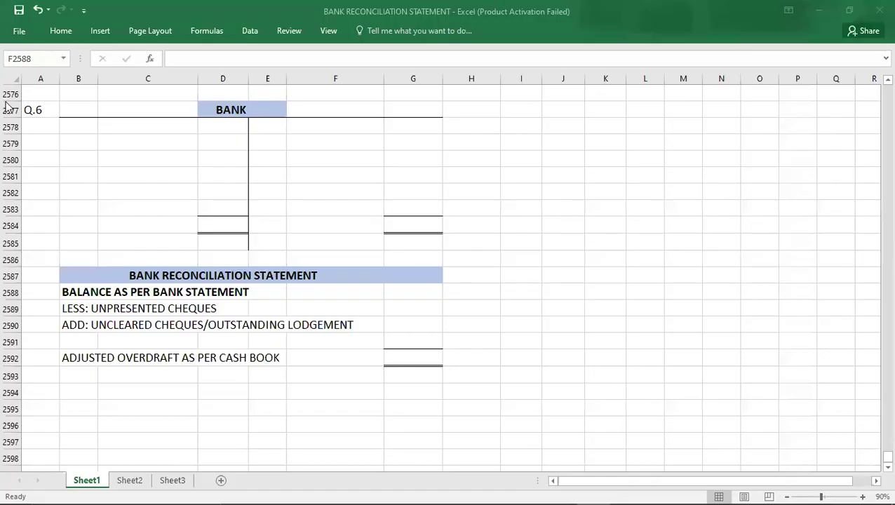
pyautogui.hotkey('alt', 'Tab')
pyautogui.hotkey('alt', 'Tab')
pyautogui.hotkey('alt', 'Tab')
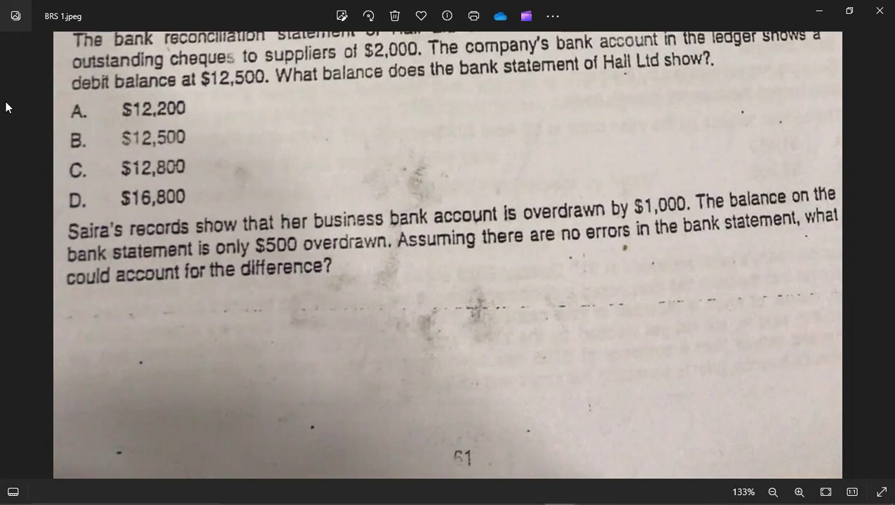
pyautogui.hotkey('alt', 'Tab')
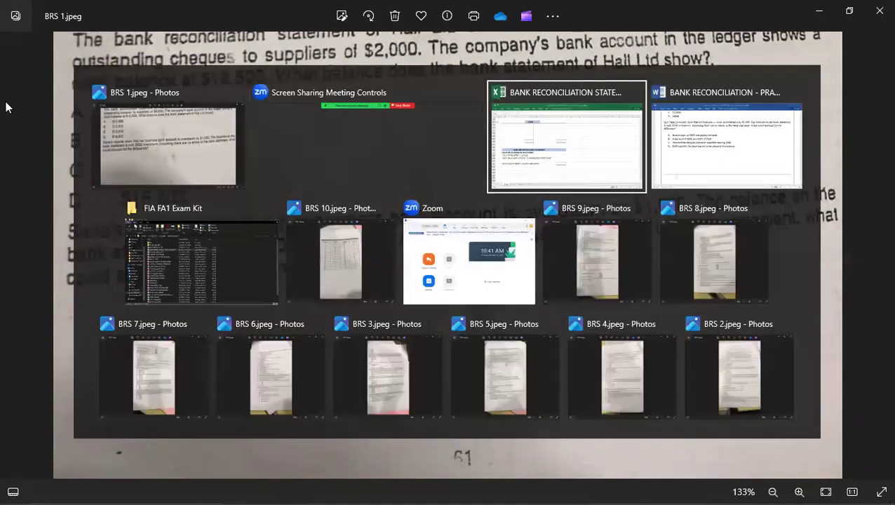
# - Enter the opening overdraft on the credit side of the Q.6 bank account, with B/D in F2578 and 1000 in G2578
pyautogui.press('Up')
pyautogui.press('Up')
pyautogui.press('Up')
pyautogui.press('Up')
pyautogui.press('Up')
pyautogui.press('Up')
pyautogui.press('Up')
pyautogui.press('Up')
pyautogui.press('Up')
pyautogui.press('Left')
pyautogui.press('Up')
pyautogui.write('B/D')
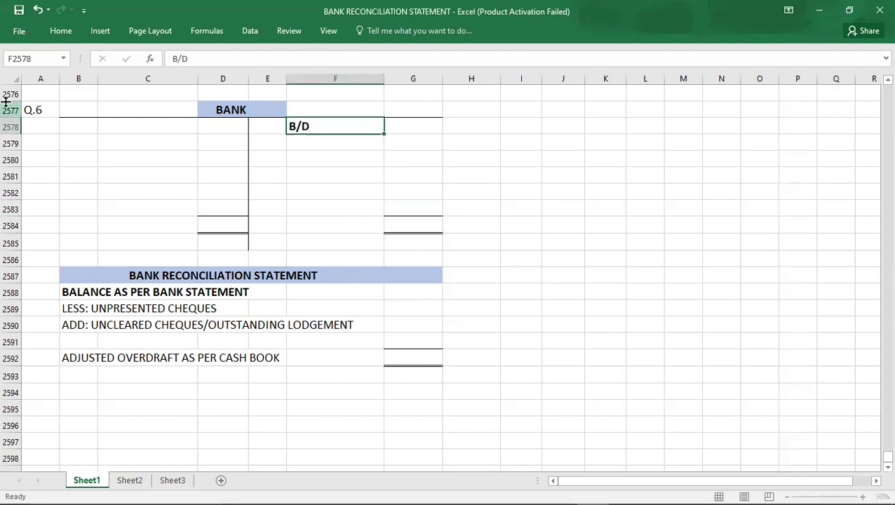
pyautogui.press('Tab')
pyautogui.write('1000')
pyautogui.press('Return')
# - Check the bank statement overdraft in the question image and enter -500 as the balance as per bank statement in G2588
pyautogui.hotkey('alt', 'Tab')
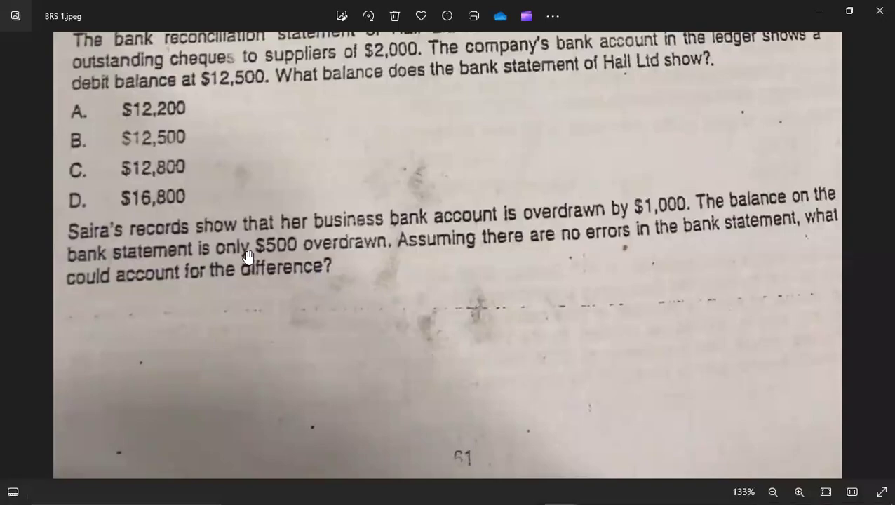
pyautogui.hotkey('alt', 'Tab')
pyautogui.press('Down')
pyautogui.press('Down')
pyautogui.press('Down')
pyautogui.press('Down')
pyautogui.press('Down')
pyautogui.press('Down')
pyautogui.press('Down')
pyautogui.press('Down')
pyautogui.press('Down')
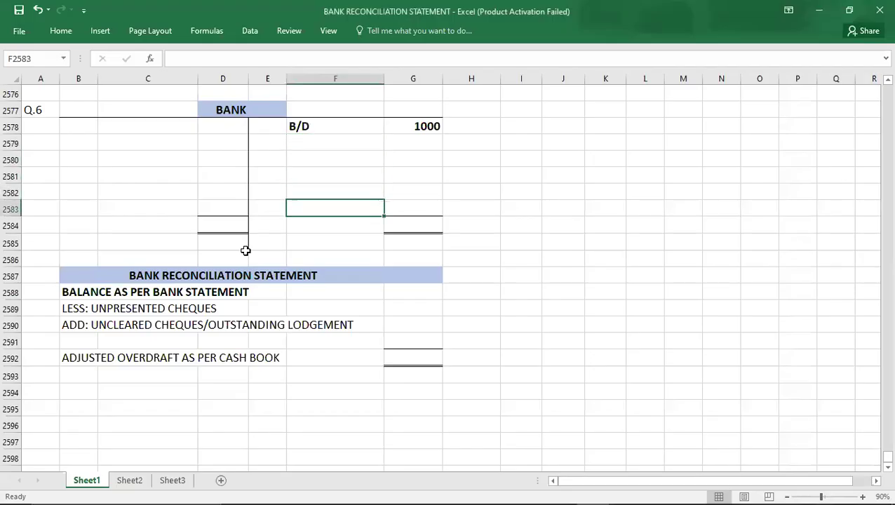
pyautogui.press('Right')
pyautogui.write('-500')
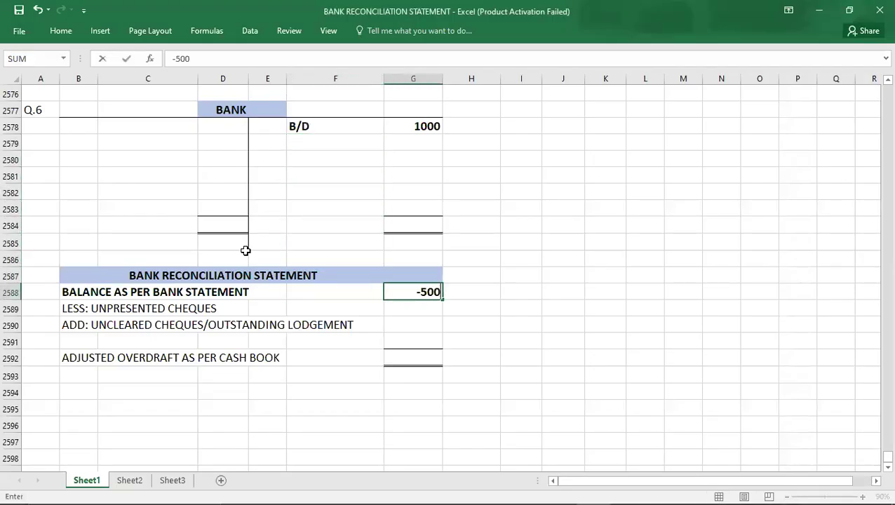
pyautogui.press('Return')
# - Switch to the BRS 2.jpeg image and enlarge it to read the Q.6 answer options A to D
pyautogui.hotkey('alt', 'Tab')
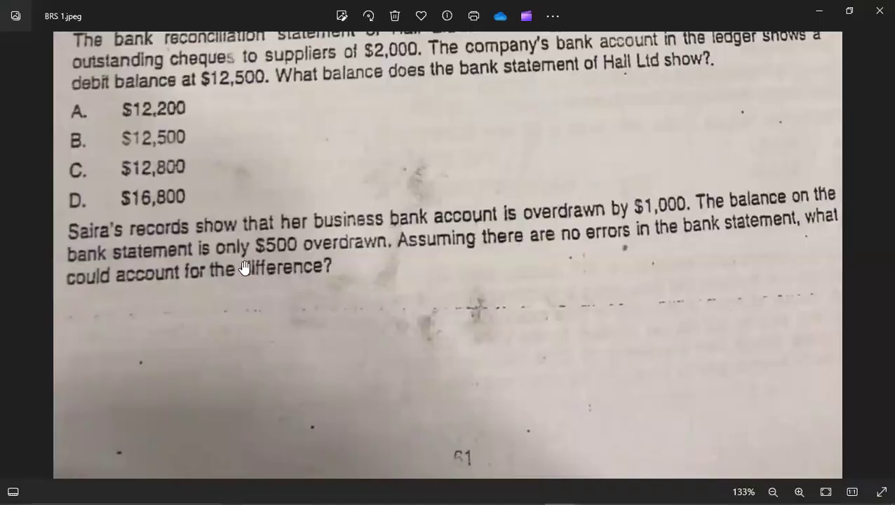
pyautogui.press('Right')
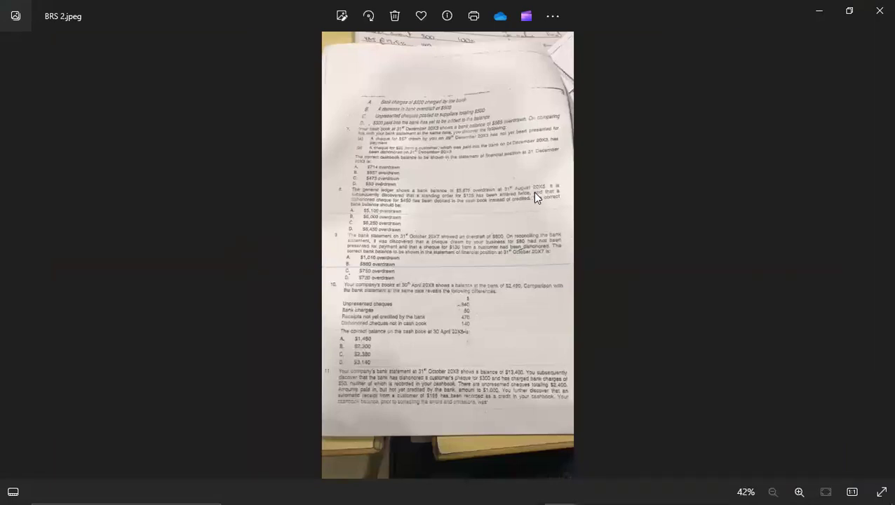
pyautogui.scroll(2, 533, 192)
pyautogui.moveTo(537, 165); pyautogui.dragTo(537, 197)
pyautogui.scroll(2, 537, 197)
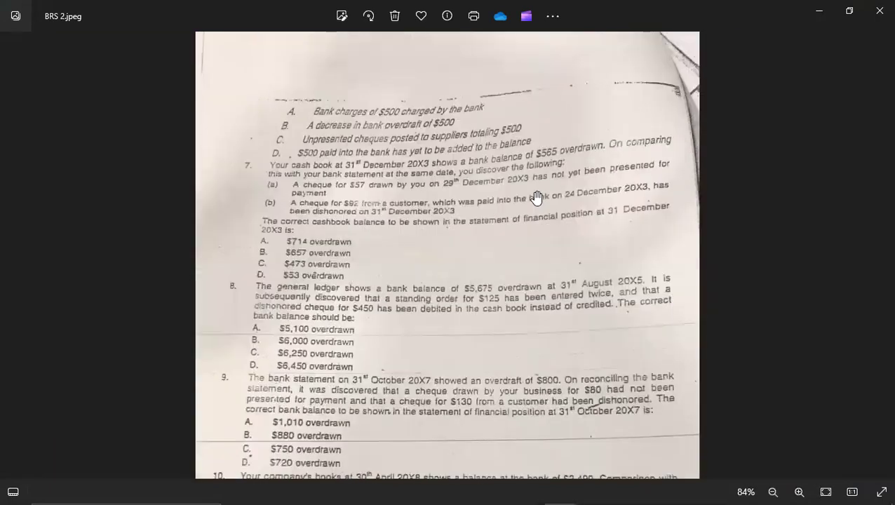
pyautogui.click(801, 492)
pyautogui.click(800, 491)
pyautogui.click(800, 491)
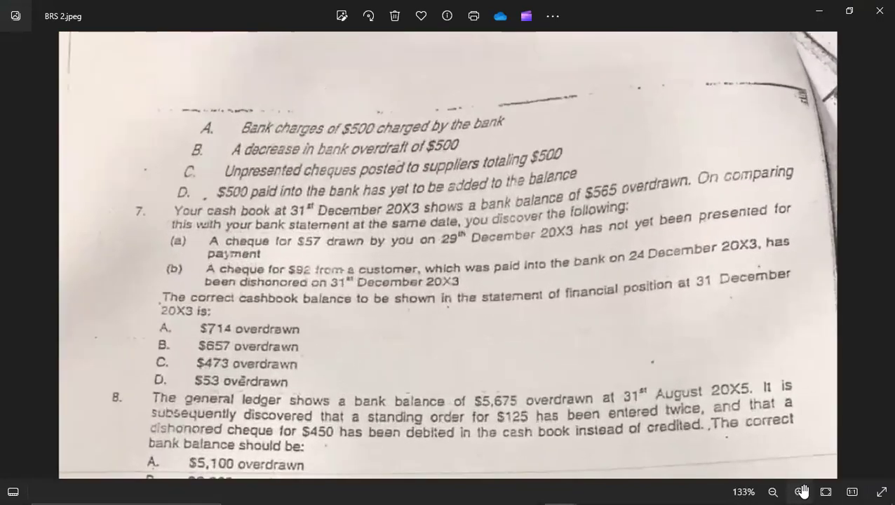
pyautogui.click(800, 491)
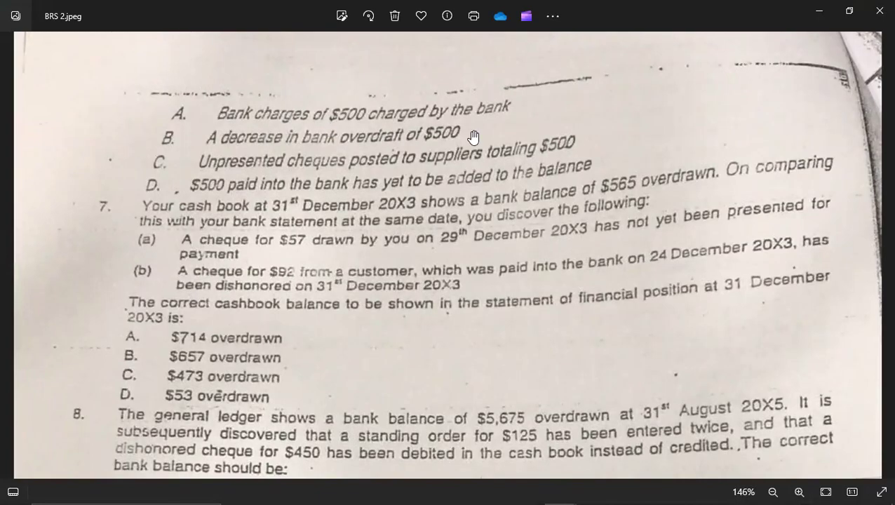
# - Try 500 as a credit entry in G2579 of the Q.6 bank account and undo it
pyautogui.hotkey('alt', 'Tab')
pyautogui.press('Up')
pyautogui.press('Up')
pyautogui.press('Up')
pyautogui.press('Up')
pyautogui.press('Up')
pyautogui.press('Up')
pyautogui.press('Up')
pyautogui.press('Up')
pyautogui.press('Up')
pyautogui.write('500')
pyautogui.press('Return')
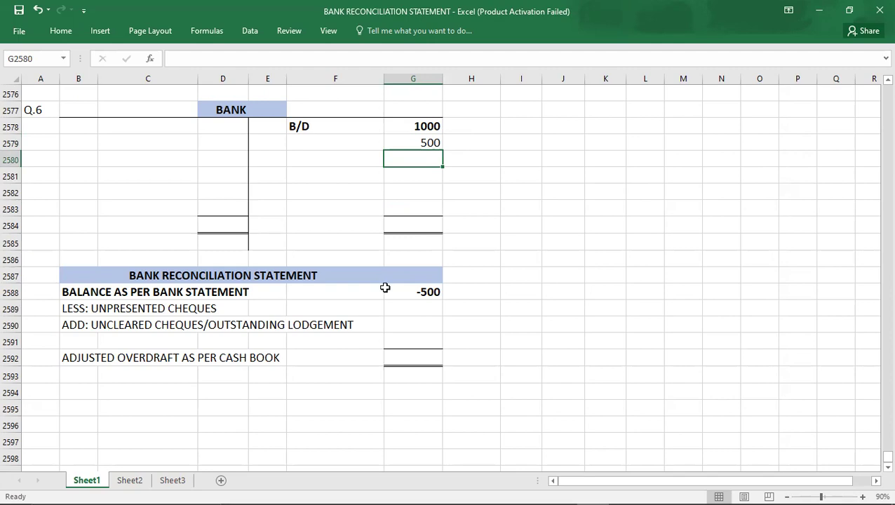
pyautogui.hotkey('ctrl', 'z')
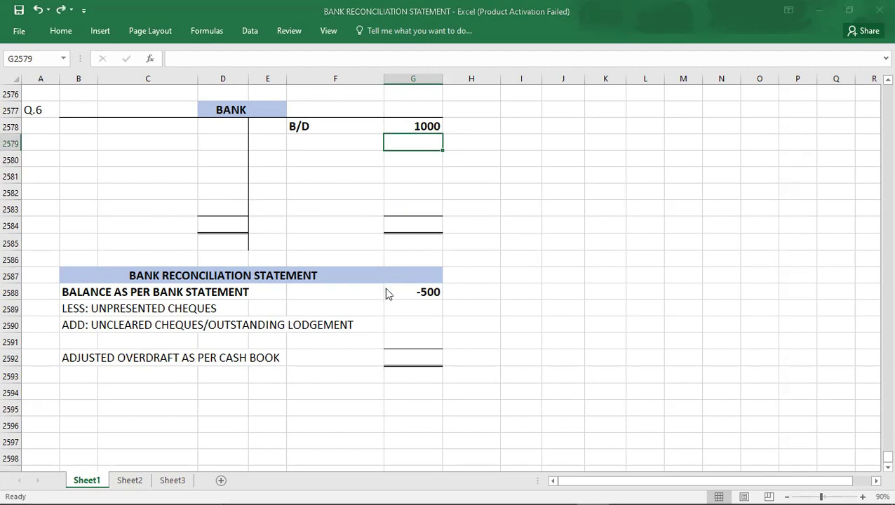
# - Check the answer options and enter -500 for unpresented cheques in G2589 and -1000 as the adjusted overdraft in G2592
pyautogui.hotkey('alt', 'Tab')
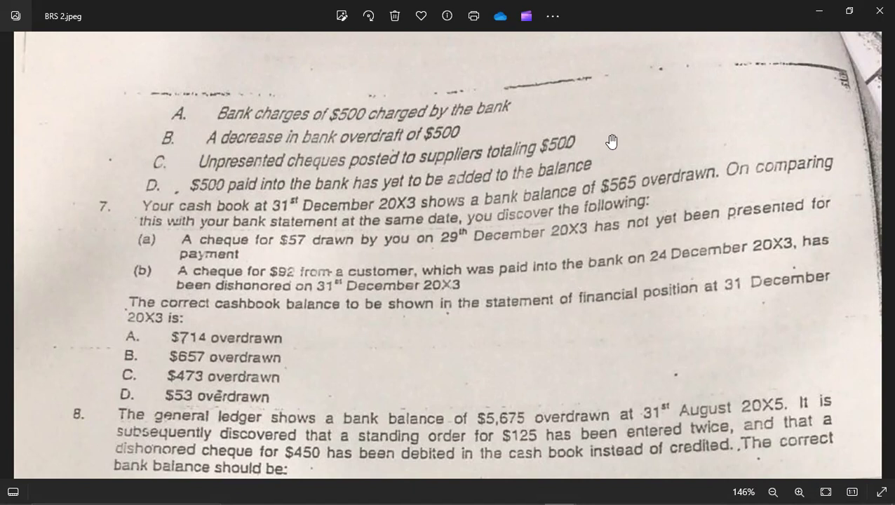
pyautogui.hotkey('alt', 'Tab')
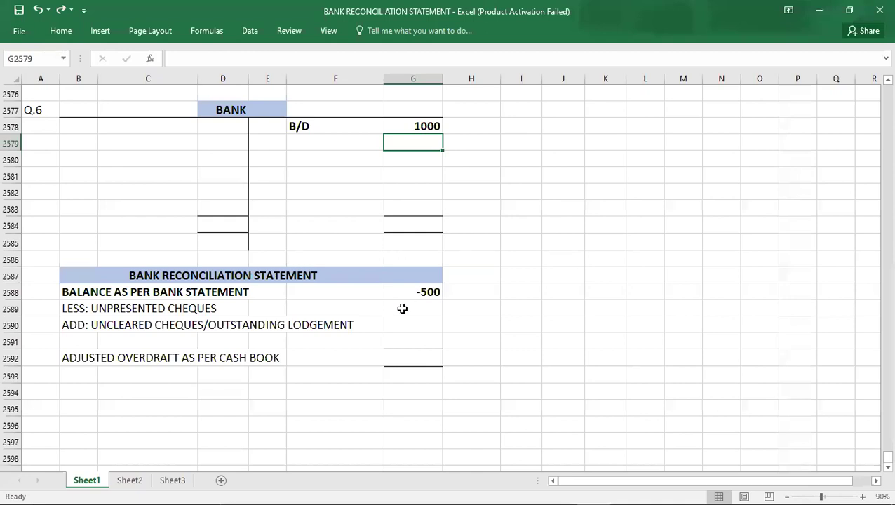
pyautogui.click(402, 309)
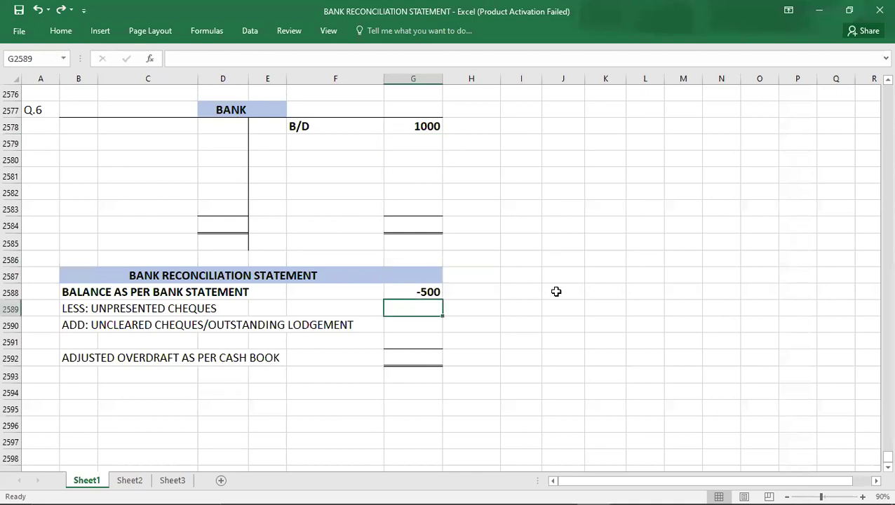
pyautogui.write('-500')
pyautogui.press('Return')
pyautogui.press('Return')
pyautogui.press('Return')
pyautogui.write('-1000')
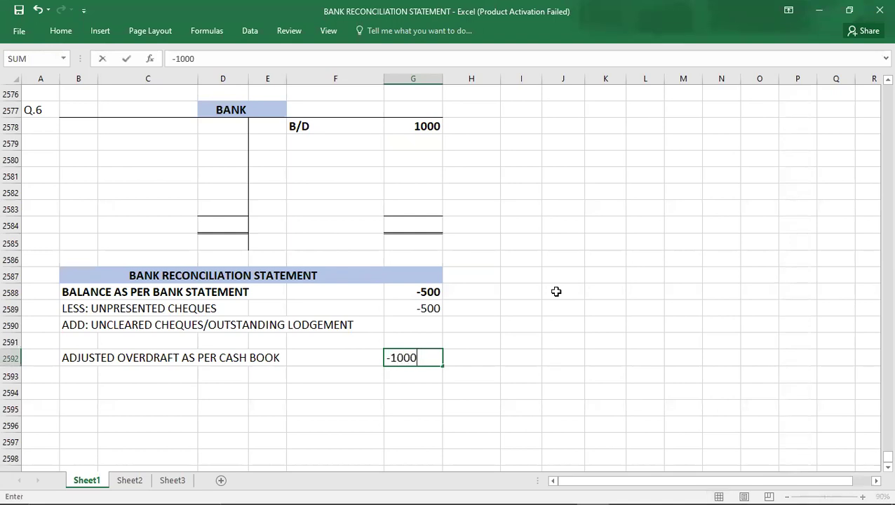
pyautogui.press('Return')
pyautogui.click(411, 398)
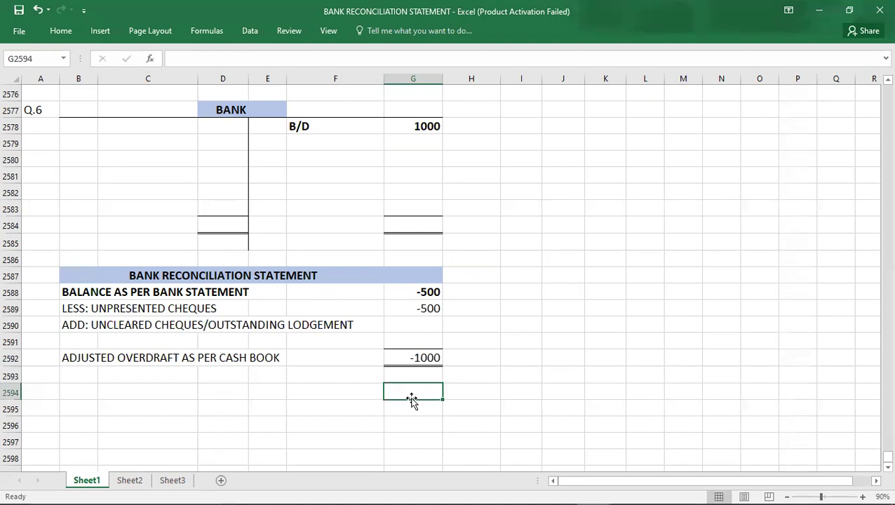
# - Check the matching option in the question image and record answer C for Q.6 in cell A2578
pyautogui.hotkey('alt', 'Tab')
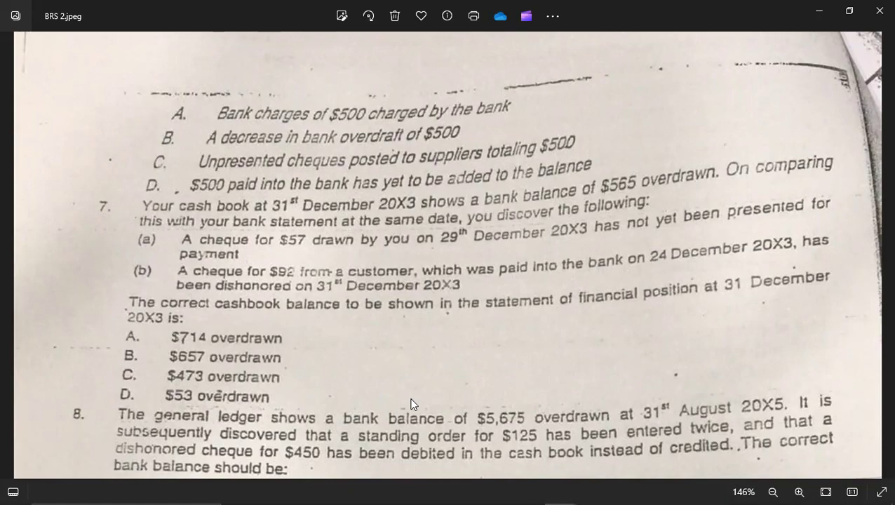
pyautogui.hotkey('alt', 'Tab')
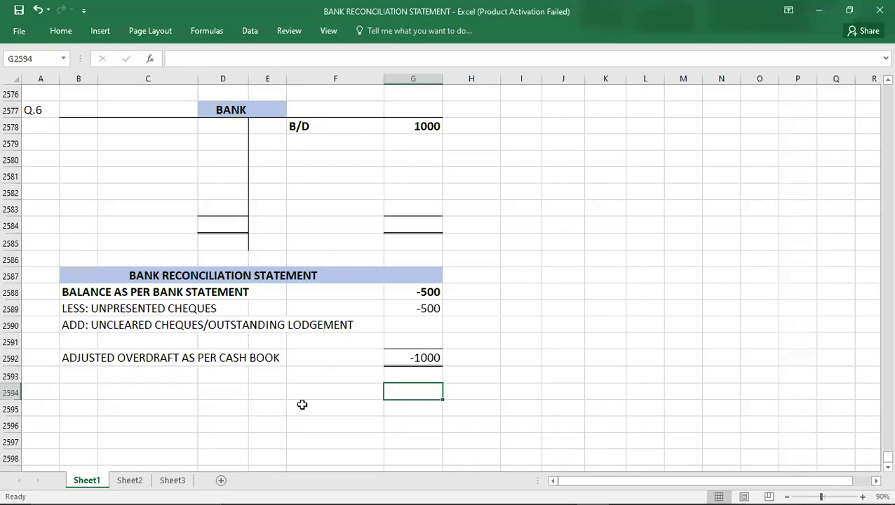
pyautogui.click(39, 132)
pyautogui.write('C')
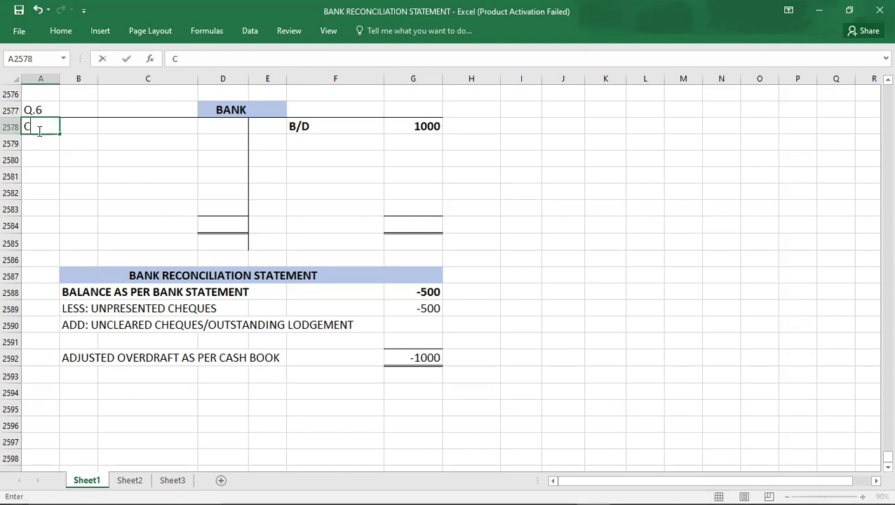
pyautogui.click(40, 391)
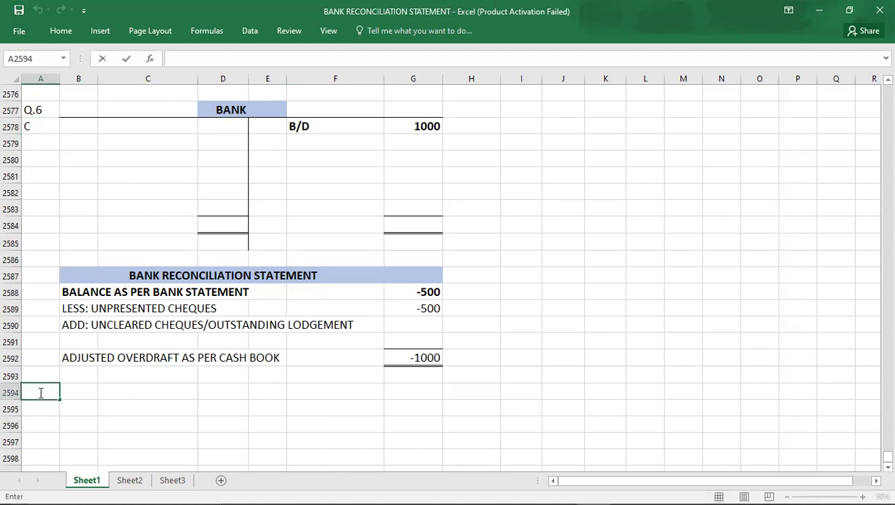
# - Review option D in the question image and clear the Q.6 reconciliation figures in G2589:G2592
pyautogui.hotkey('alt', 'Tab')
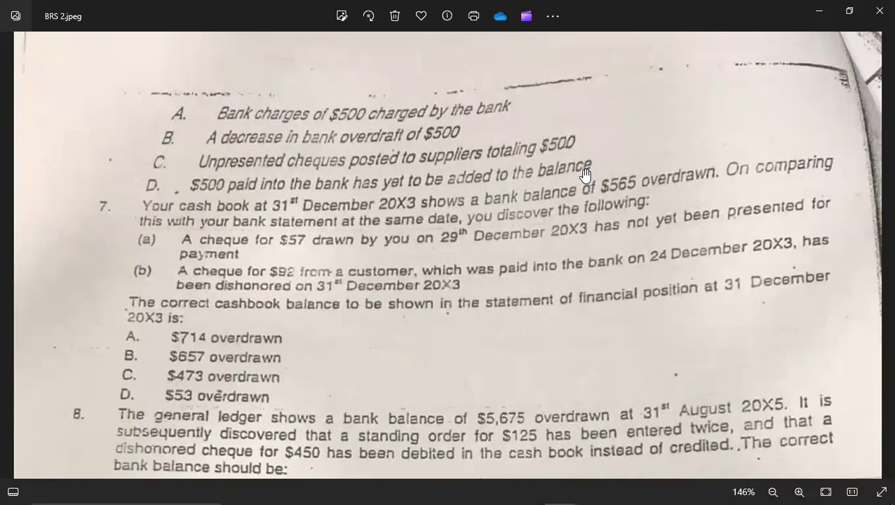
pyautogui.hotkey('alt', 'Tab')
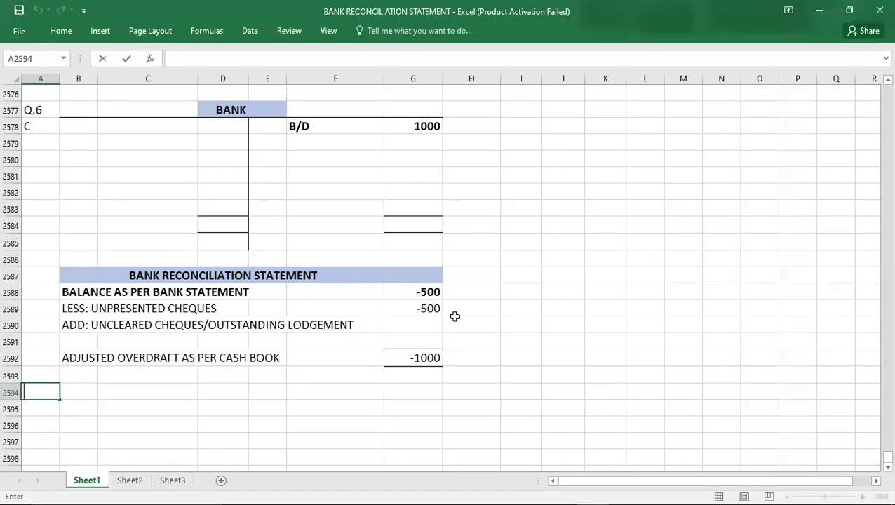
pyautogui.click(411, 310)
pyautogui.hotkey('shift', 'Down')
pyautogui.hotkey('shift', 'Down')
pyautogui.hotkey('shift', 'Down')
pyautogui.press('Delete')
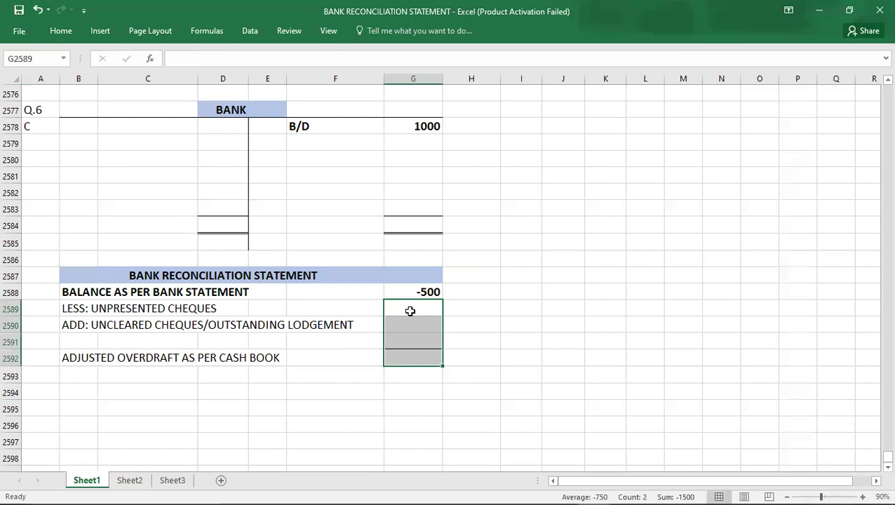
# - Enter 500 for uncleared cheques/outstanding lodgement in G2590 and total the Q.6 reconciliation in G2592 with AutoSum
pyautogui.press('Down')
pyautogui.press('Down')
pyautogui.press('Up')
pyautogui.write('500')
pyautogui.press('Return')
pyautogui.press('Down')
pyautogui.hotkey('alt', '=')
pyautogui.press('Return')
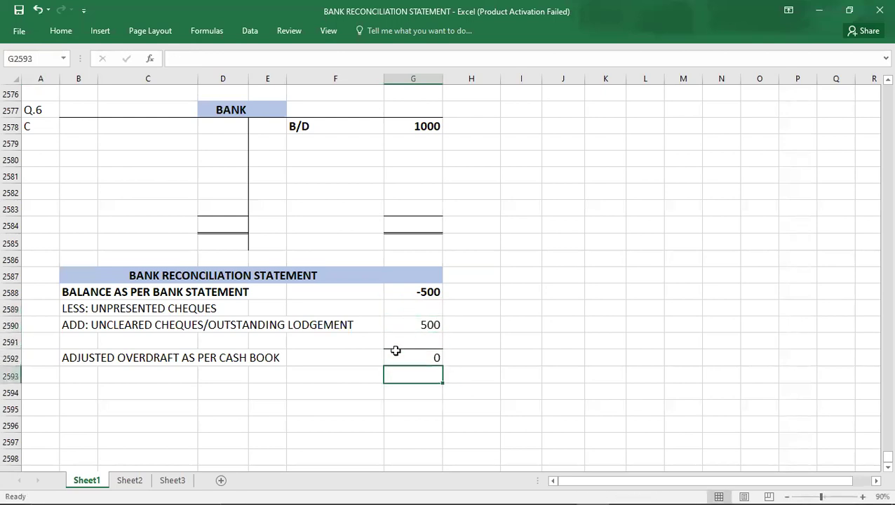
pyautogui.click(382, 361)
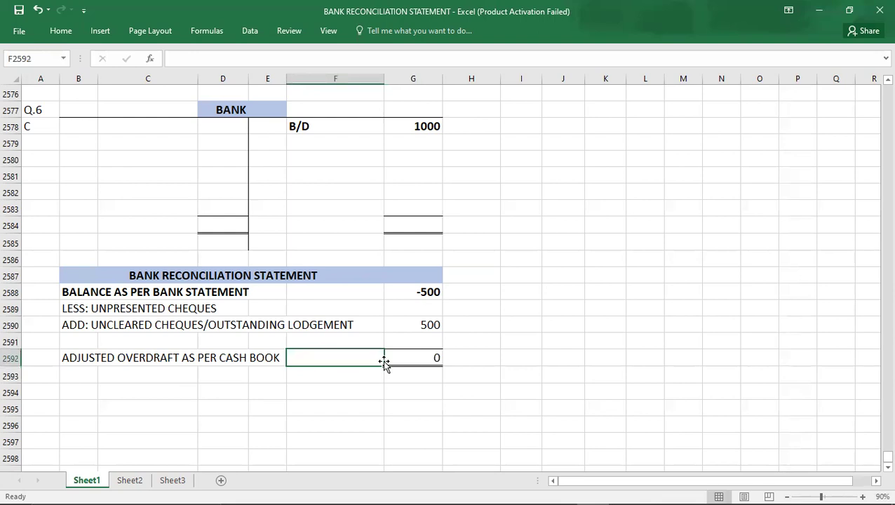
# - Undo the trial total, the uncleared cheques entry and the clearing of the Q.6 reconciliation figures in G2589:G2592
pyautogui.hotkey('ctrl', 'z')
pyautogui.hotkey('ctrl', 'z')
pyautogui.hotkey('ctrl', 'z')
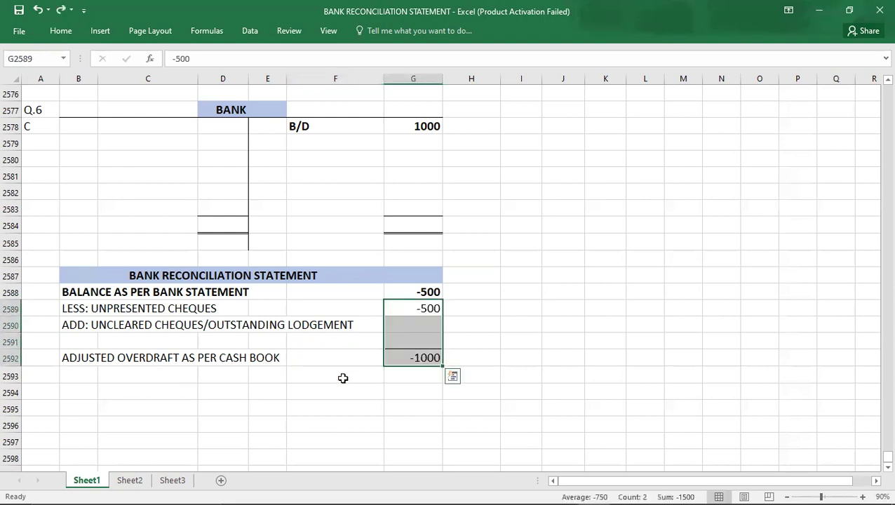
pyautogui.click(48, 117)
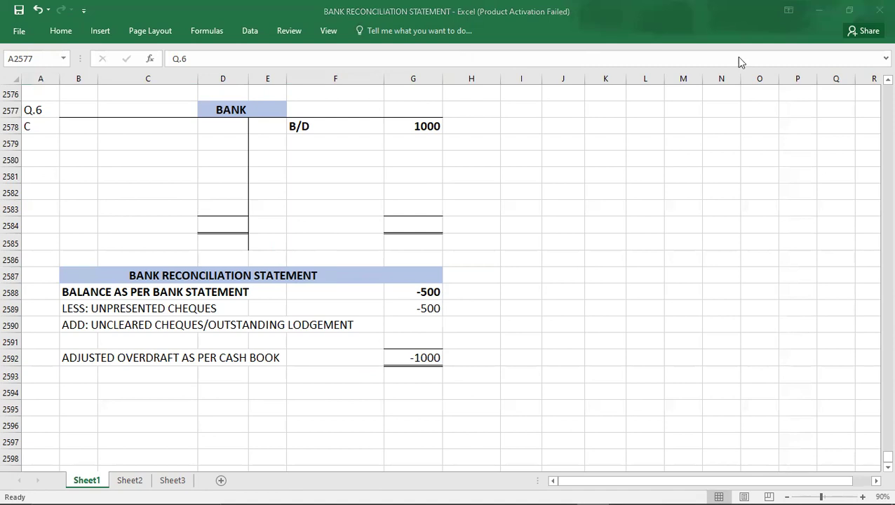
# - Look at question 8 in the BRS 2.jpeg image, then copy the bank account template B2577:G2585 to B2595 in the workbook
pyautogui.hotkey('alt', 'Tab')
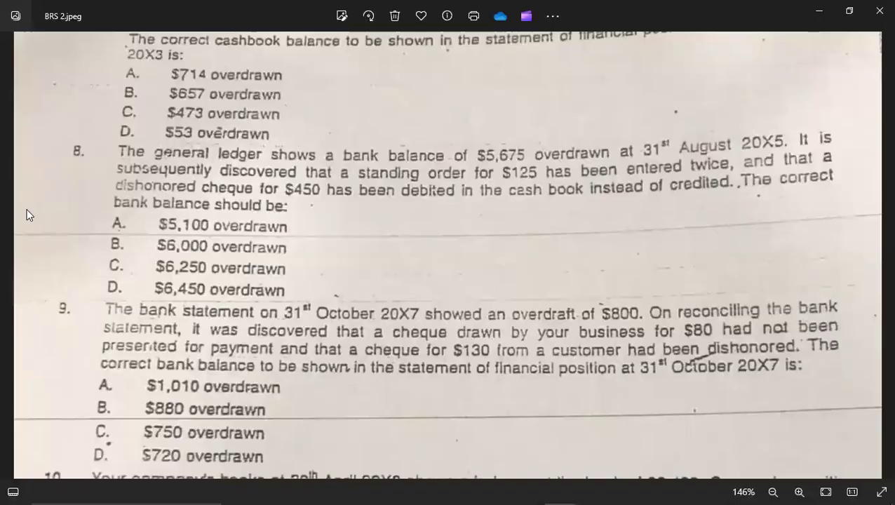
pyautogui.hotkey('alt', 'Tab')
pyautogui.hotkey('alt', 'Tab')
pyautogui.hotkey('alt', 'Tab')
pyautogui.press('Up')
pyautogui.press('Right')
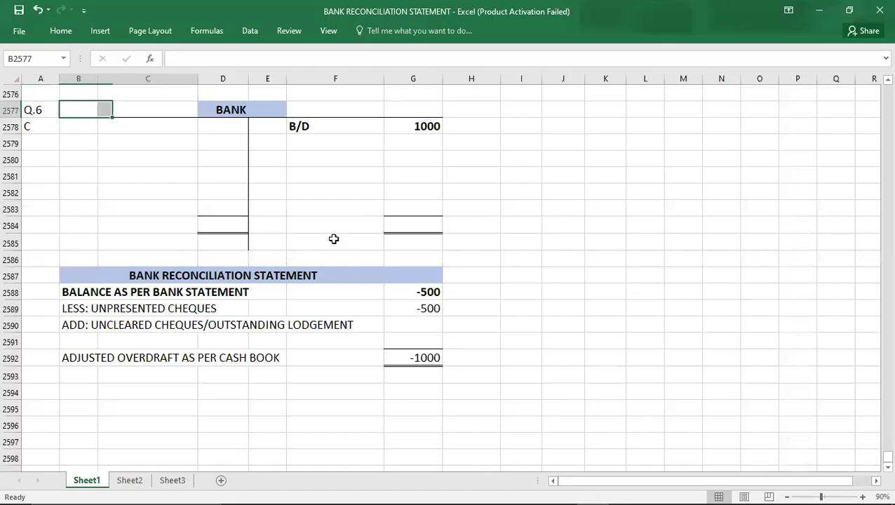
pyautogui.hotkey('shift', 'Right')
pyautogui.hotkey('shift', 'Right')
pyautogui.hotkey('shift', 'Right')
pyautogui.hotkey('shift', 'Right')
pyautogui.hotkey('shift', 'Right')
pyautogui.hotkey('shift', 'Down')
pyautogui.hotkey('shift', 'Down')
pyautogui.hotkey('shift', 'Down')
pyautogui.hotkey('shift', 'Down')
pyautogui.hotkey('shift', 'Down')
pyautogui.hotkey('shift', 'Down')
pyautogui.hotkey('shift', 'Down')
pyautogui.hotkey('shift', 'Down')
pyautogui.hotkey('ctrl', 'c')
pyautogui.press('Down')
pyautogui.press('Down')
pyautogui.press('Down')
pyautogui.press('Down')
pyautogui.press('Down')
pyautogui.press('Down')
pyautogui.press('Down')
pyautogui.press('Down')
pyautogui.press('Down')
pyautogui.press('Down')
pyautogui.press('Down')
pyautogui.press('Down')
pyautogui.press('Down')
pyautogui.press('Down')
pyautogui.press('Down')
pyautogui.press('Down')
pyautogui.press('Down')
pyautogui.press('Down')
pyautogui.hotkey('ctrl', 'v')
# - Label the copied bank account as Q.8 in cell A2595
pyautogui.press('Left')
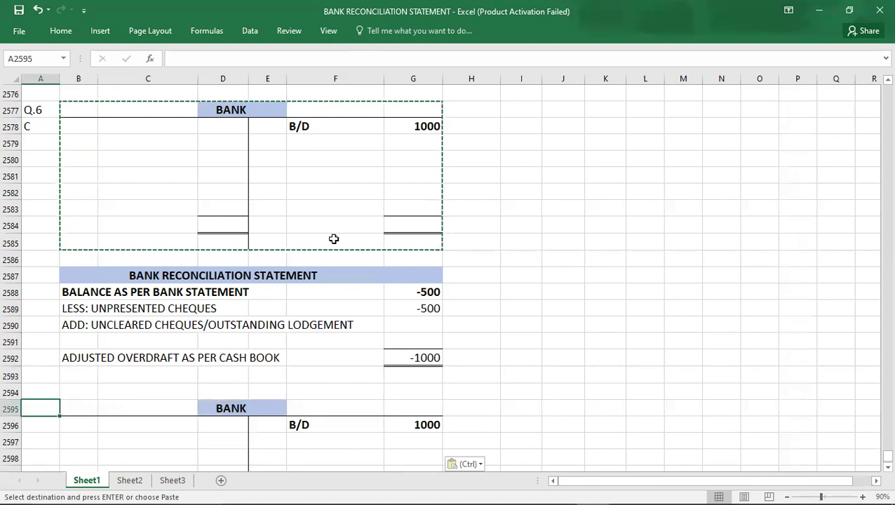
pyautogui.write('Q.8')
pyautogui.press('Down')
pyautogui.press('Down')
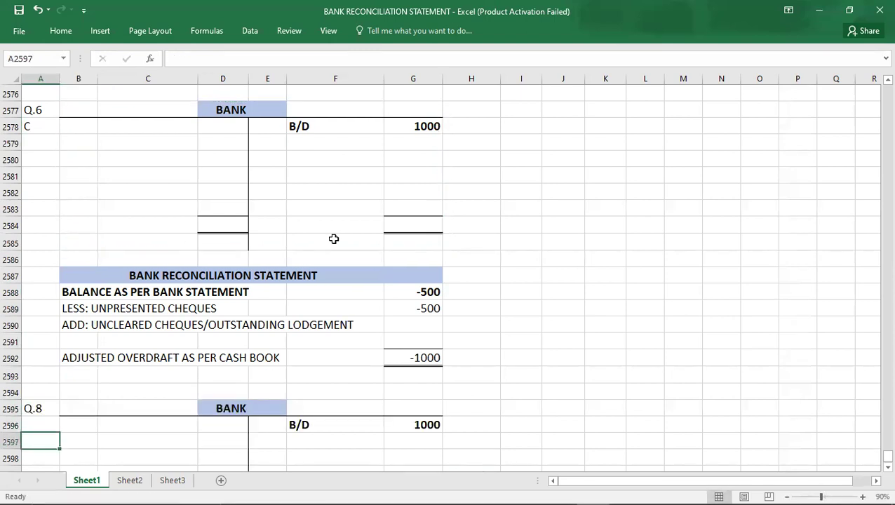
# - Check the opening overdraft for question 8 in the image and enter 5675 as the B/D balance in G2596
pyautogui.press('Down')
pyautogui.press('Down')
pyautogui.press('Down')
pyautogui.press('Down')
pyautogui.press('Down')
pyautogui.press('Down')
pyautogui.press('Down')
pyautogui.press('Down')
pyautogui.press('Down')
pyautogui.press('Down')
pyautogui.press('Down')
pyautogui.press('Down')
pyautogui.press('Down')
pyautogui.press('Down')
pyautogui.press('Down')
pyautogui.press('Down')
pyautogui.press('Down')
pyautogui.press('Down')
pyautogui.press('Down')
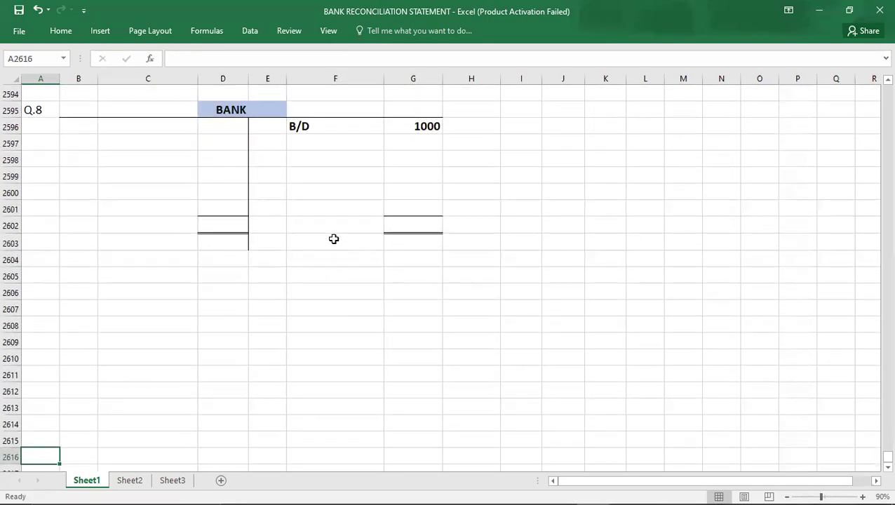
pyautogui.hotkey('alt', 'Tab')
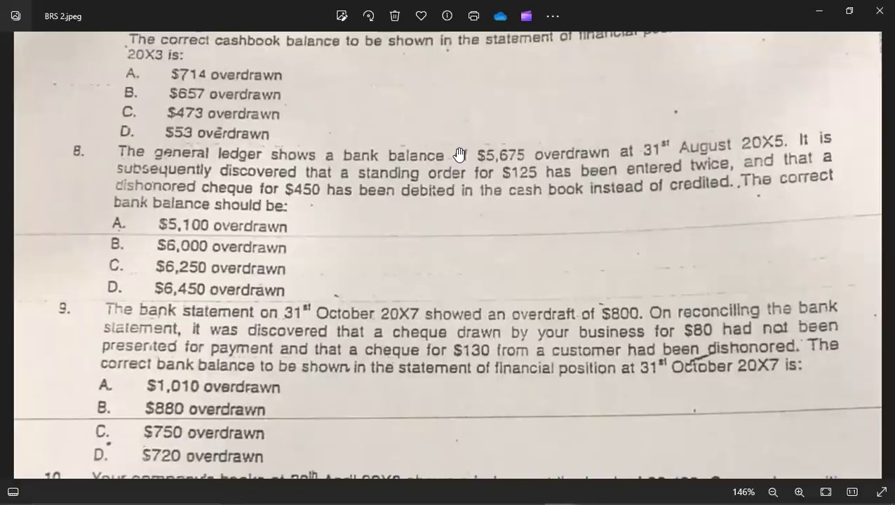
pyautogui.hotkey('alt', 'Tab')
pyautogui.press('Right')
pyautogui.press('Right')
pyautogui.press('Right')
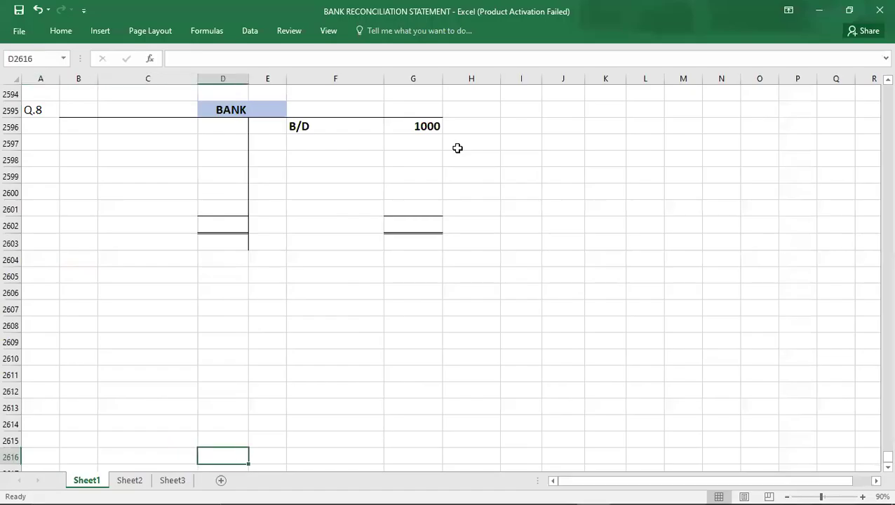
pyautogui.click(420, 129)
pyautogui.write('5675')
pyautogui.press('Return')
# - Check the duplicated standing order in the question image and enter 125 on the debit side in D2596
pyautogui.hotkey('alt', 'Tab')
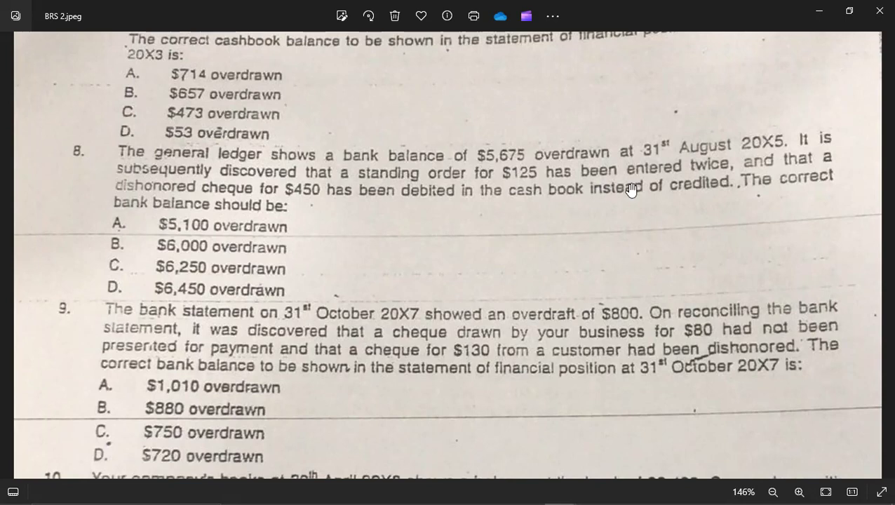
pyautogui.hotkey('alt', 'Tab')
pyautogui.click(214, 124)
pyautogui.write('125')
pyautogui.press('Return')
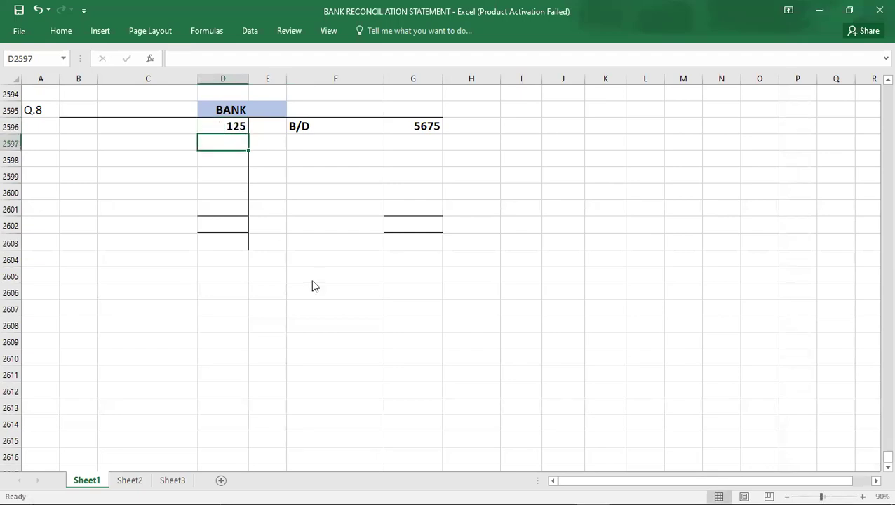
# - Review the dishonoured cheque error in the question image and enter 900 on the credit side in G2597
pyautogui.hotkey('alt', 'Tab')
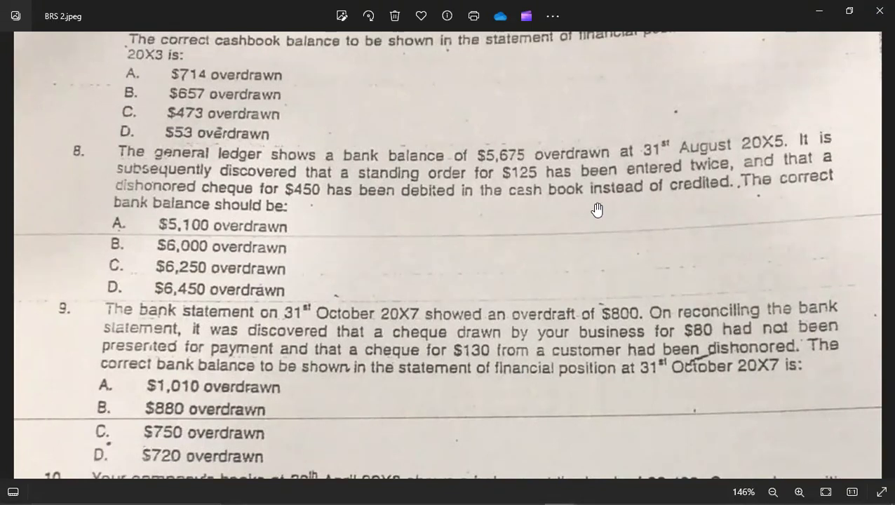
pyautogui.hotkey('alt', 'Tab')
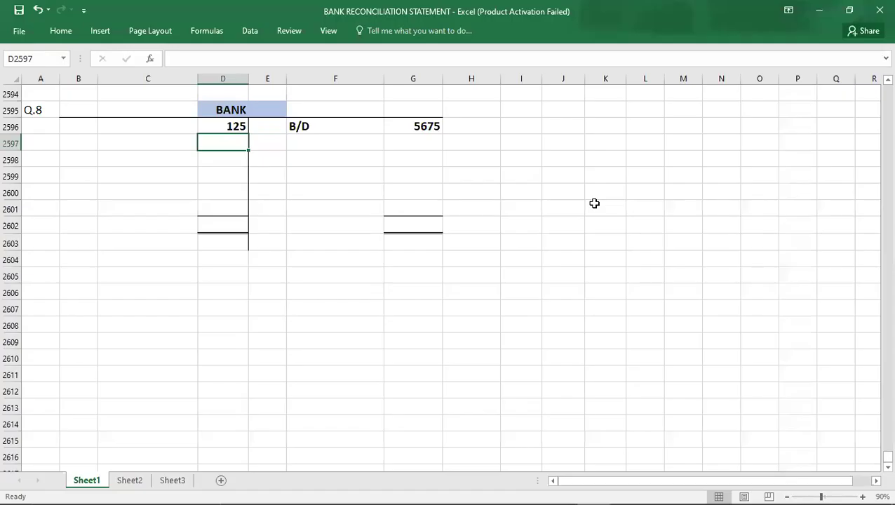
pyautogui.click(421, 146)
pyautogui.write('900')
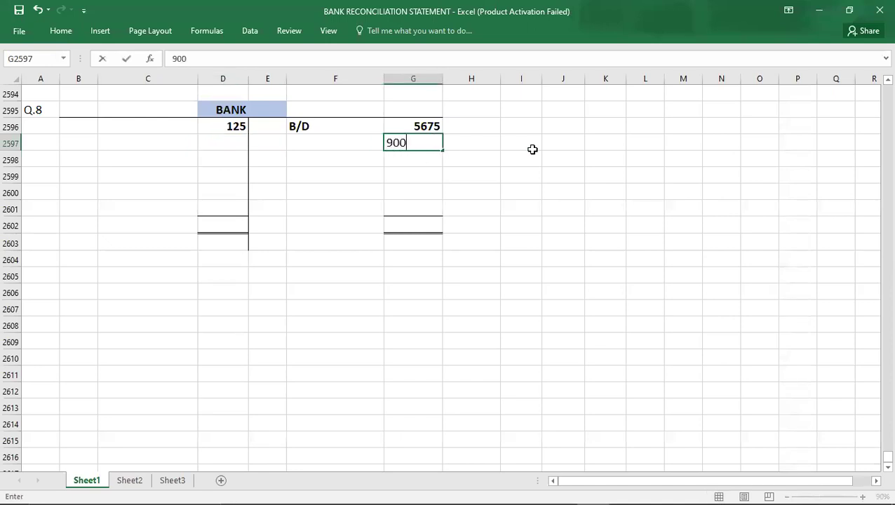
pyautogui.press('Return')
# - Sum the Q.8 credit entries and enter 6575 as the total on both sides in G2602 and D2602
pyautogui.press('Up')
pyautogui.hotkey('shift', 'Up')
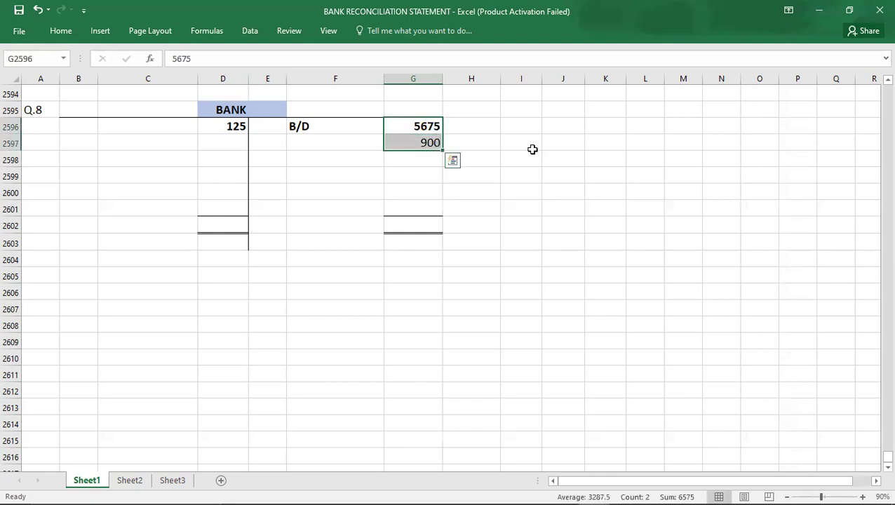
pyautogui.press('Down')
pyautogui.press('Down')
pyautogui.press('Down')
pyautogui.press('Down')
pyautogui.press('Down')
pyautogui.press('Down')
pyautogui.write('6575')
pyautogui.press('Left')
pyautogui.press('Left')
pyautogui.press('Left')
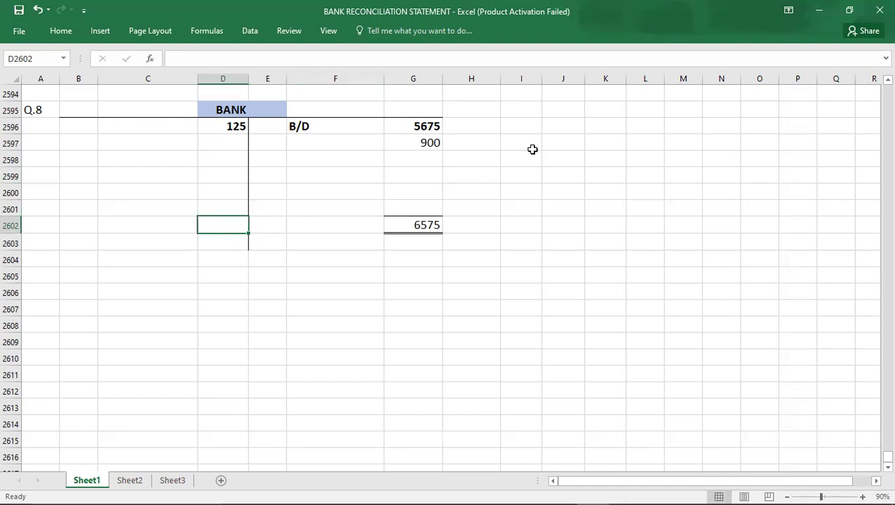
pyautogui.write('6575')
# - Enter the closing balance of the Q.8 bank account as C/D in C2601 with 6450 in D2601
pyautogui.press('Up')
pyautogui.press('Left')
pyautogui.write('C/D')
pyautogui.press('Right')
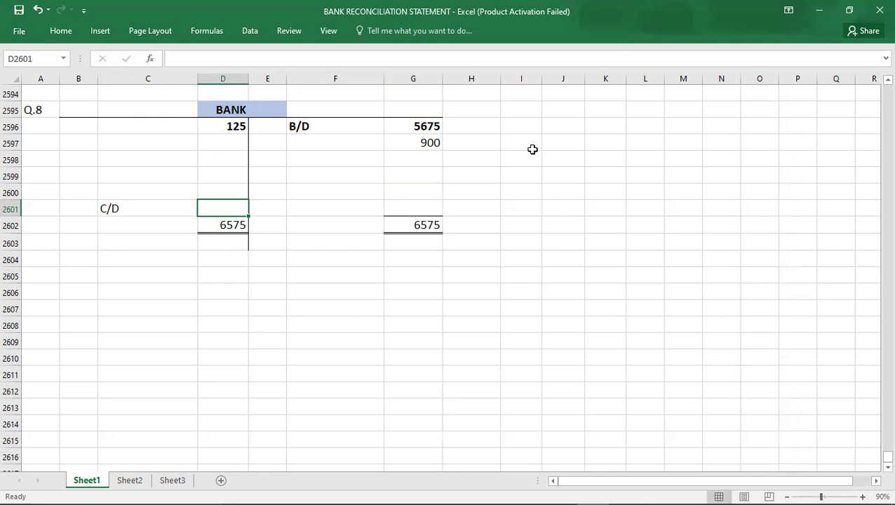
pyautogui.write('6450')
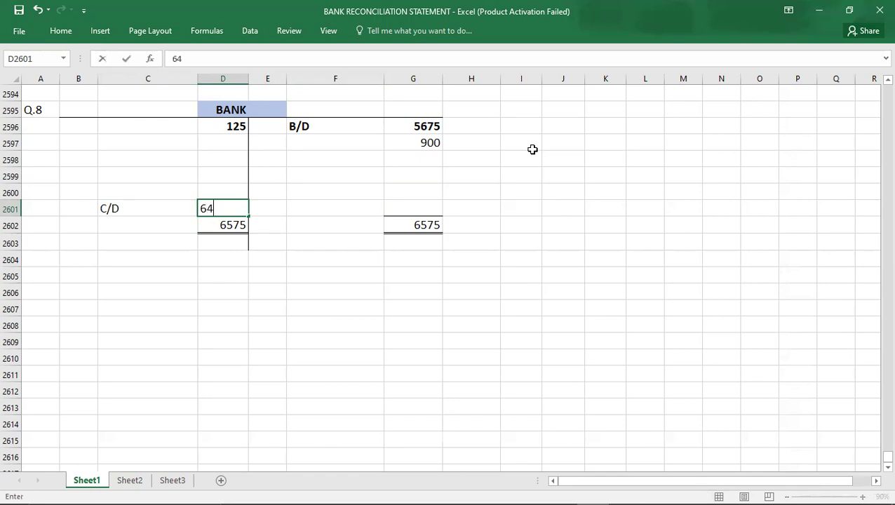
pyautogui.press('Down')
# - Bring the Q.8 balance down by entering B/D in F2603 and 6450 in G2603
pyautogui.press('Left')
pyautogui.press('Down')
pyautogui.press('Right')
pyautogui.press('Right')
pyautogui.press('Right')
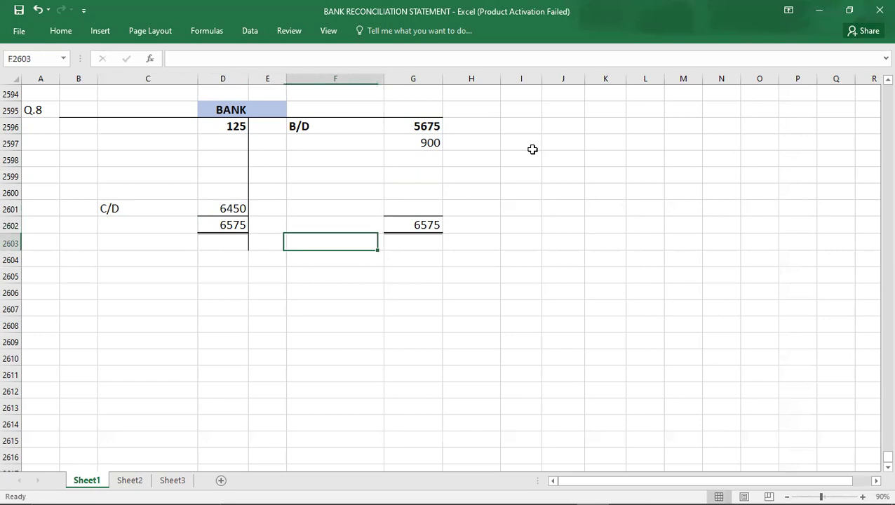
pyautogui.write('B/D')
pyautogui.press('Tab')
pyautogui.write('6450')
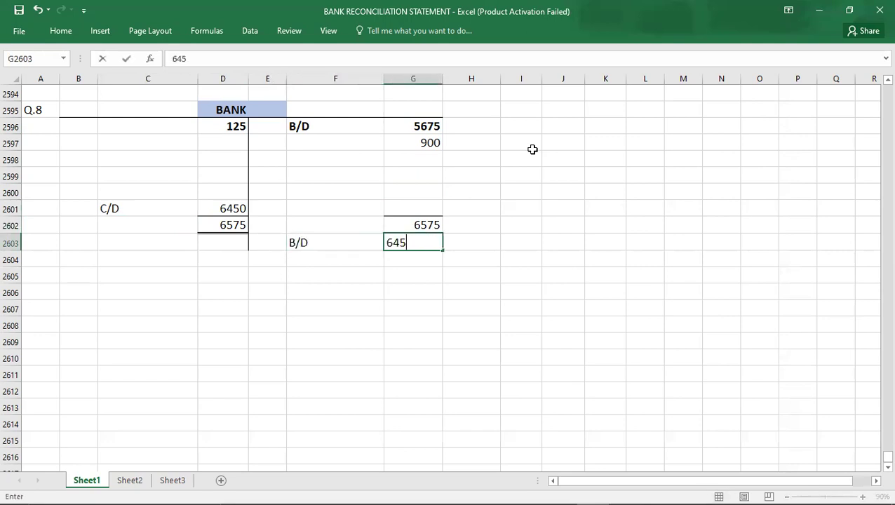
pyautogui.press('Return')
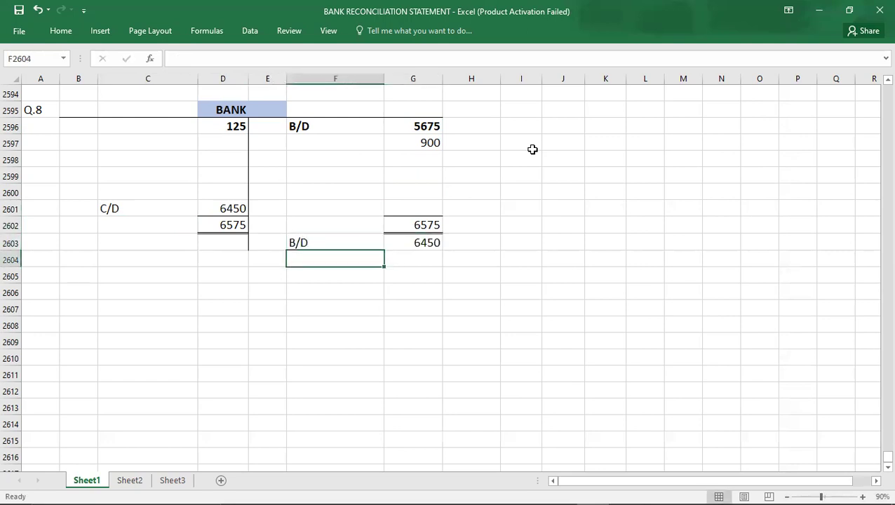
# - Compare the balance with the options in the question image and record answer D for Q.8 in A2596
pyautogui.hotkey('alt', 'Tab')
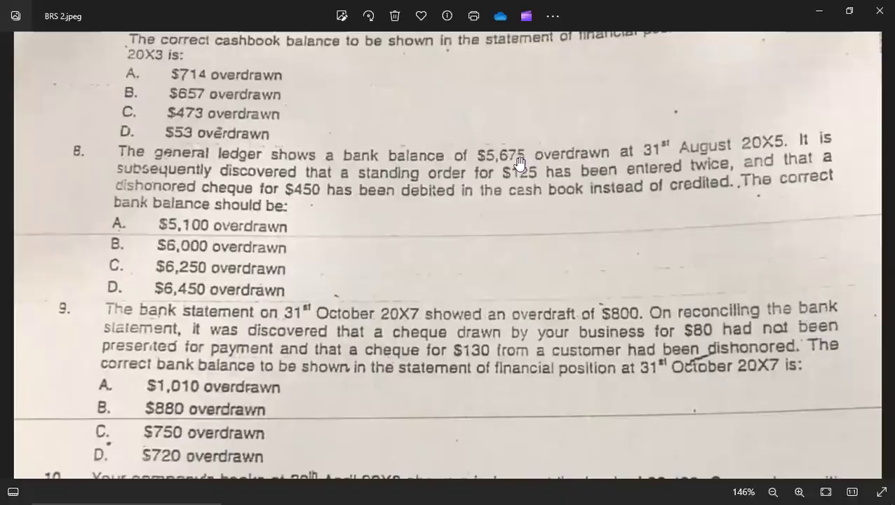
pyautogui.hotkey('alt', 'Tab')
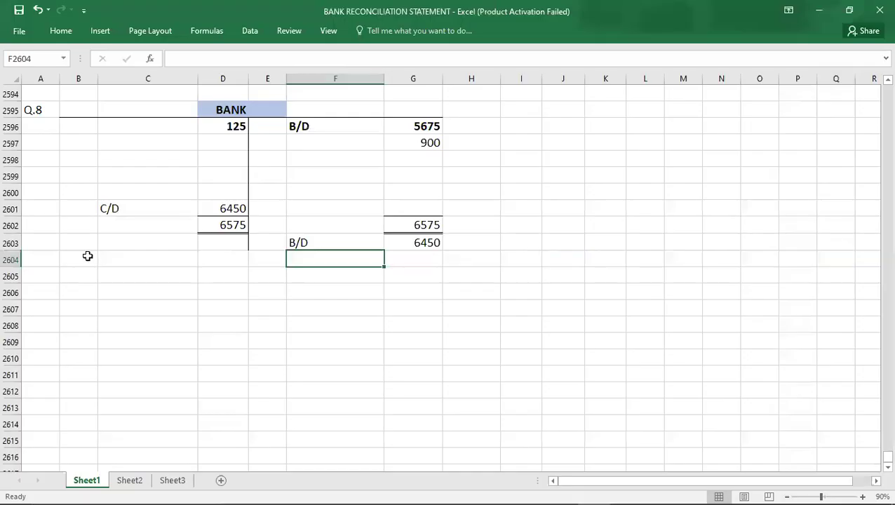
pyautogui.click(43, 125)
pyautogui.write('D')
pyautogui.click(44, 155)
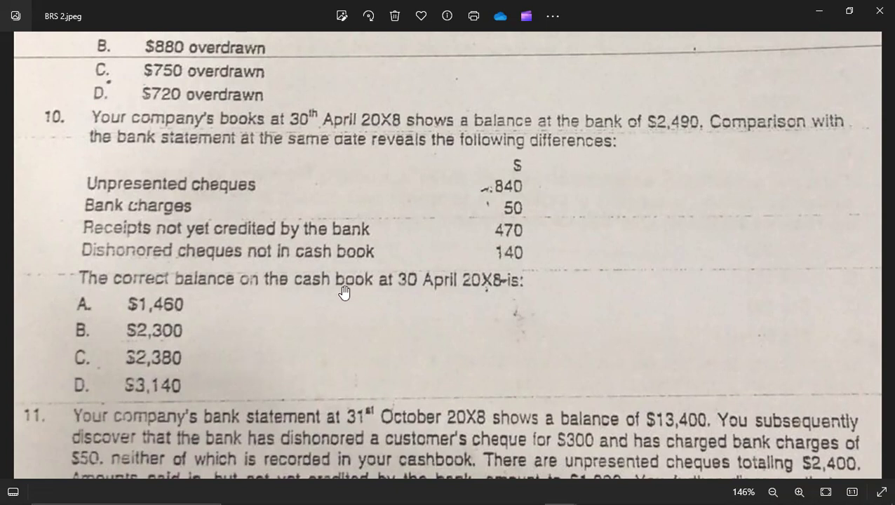
# - Copy the Q.8 bank account B2595:G2603 to B2605 and label the copy Q.10 in A2605
pyautogui.hotkey('alt', 'Tab')
pyautogui.hotkey('alt', 'Tab')
pyautogui.hotkey('alt', 'Tab')
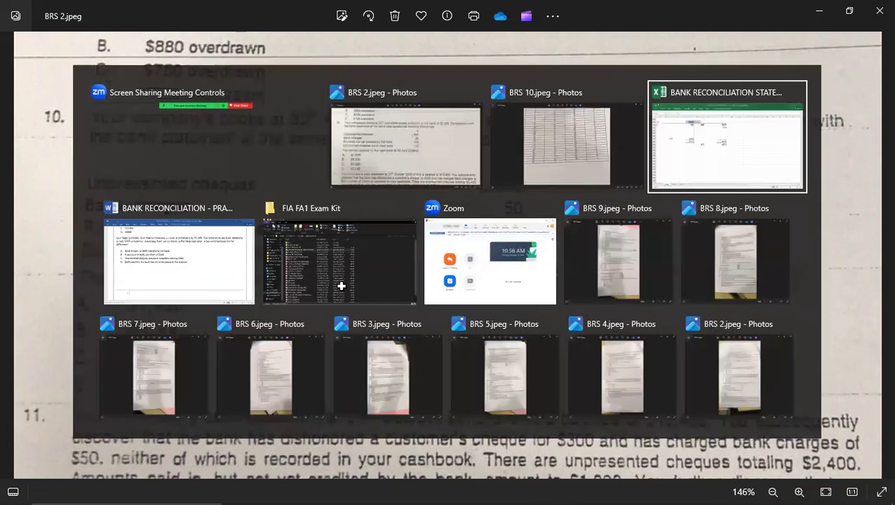
pyautogui.press('Up')
pyautogui.press('Up')
pyautogui.press('Up')
pyautogui.press('Up')
pyautogui.press('Up')
pyautogui.press('Right')
pyautogui.press('Up')
pyautogui.press('Up')
pyautogui.press('Up')
pyautogui.press('Up')
pyautogui.hotkey('shift', 'Right')
pyautogui.hotkey('shift', 'Right')
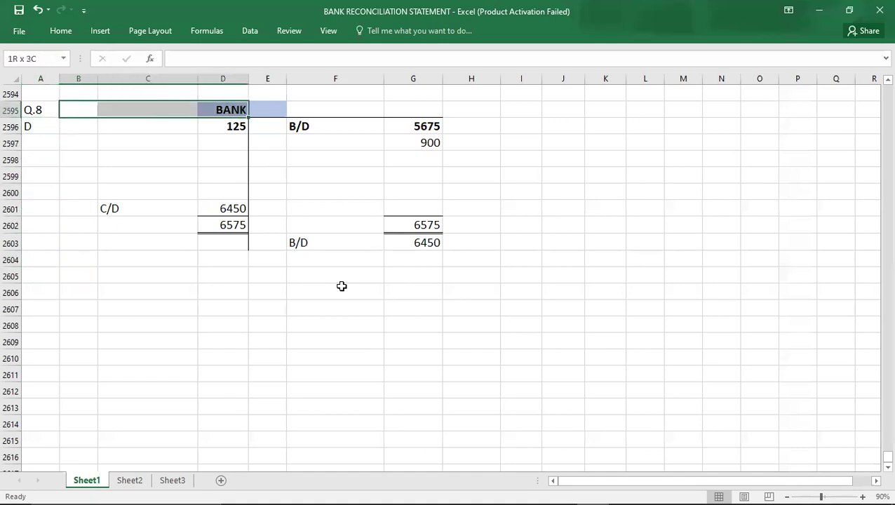
pyautogui.hotkey('shift', 'Right')
pyautogui.hotkey('shift', 'Right')
pyautogui.hotkey('shift', 'Right')
pyautogui.hotkey('shift', 'Down')
pyautogui.hotkey('shift', 'Down')
pyautogui.hotkey('shift', 'Down')
pyautogui.hotkey('shift', 'Down')
pyautogui.hotkey('shift', 'Down')
pyautogui.hotkey('shift', 'Down')
pyautogui.hotkey('shift', 'Down')
pyautogui.hotkey('shift', 'Down')
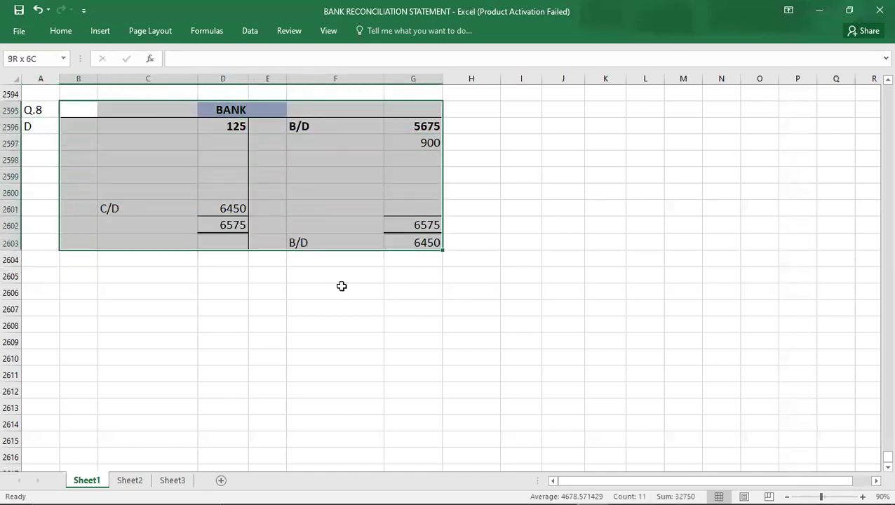
pyautogui.hotkey('ctrl', 'c')
pyautogui.press('Down')
pyautogui.press('Down')
pyautogui.press('Down')
pyautogui.press('Down')
pyautogui.press('Down')
pyautogui.press('Down')
pyautogui.press('Down')
pyautogui.press('Down')
pyautogui.press('Down')
pyautogui.press('Down')
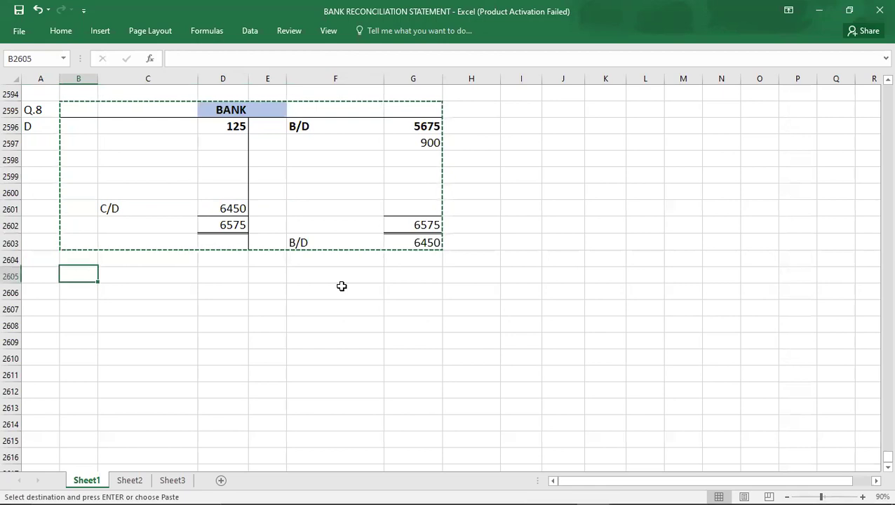
pyautogui.hotkey('ctrl', 'v')
pyautogui.press('Left')
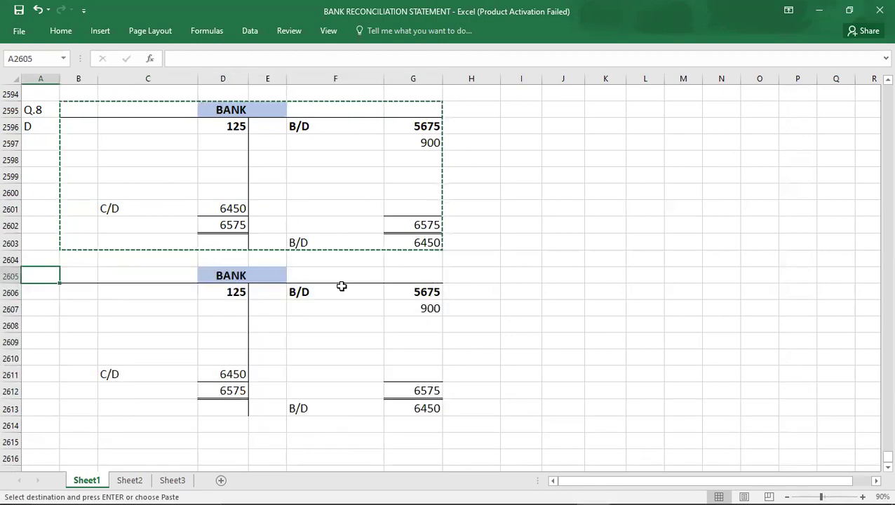
pyautogui.write('Q.10')
pyautogui.press('Right')
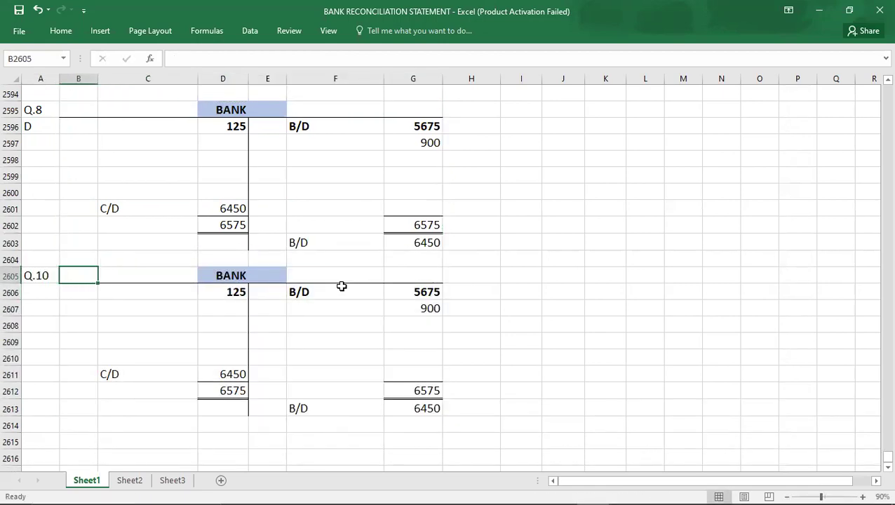
# - Clear the copied entries from C2606:G2613 in the Q.10 bank account, keeping the heading and ruled lines
pyautogui.press('Down')
pyautogui.press('Right')
pyautogui.hotkey('shift', 'Right')
pyautogui.hotkey('shift', 'Right')
pyautogui.hotkey('shift', 'Right')
pyautogui.hotkey('shift', 'Right')
pyautogui.hotkey('shift', 'Down')
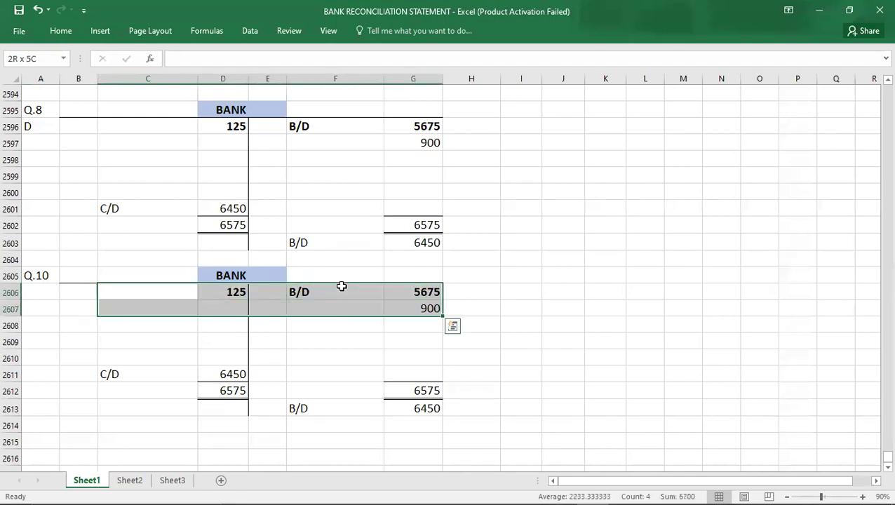
pyautogui.hotkey('shift', 'Down')
pyautogui.hotkey('shift', 'Down')
pyautogui.hotkey('shift', 'Down')
pyautogui.hotkey('shift', 'Down')
pyautogui.hotkey('shift', 'Down')
pyautogui.hotkey('shift', 'Down')
pyautogui.press('Delete')
# - Read Q.10 in the question image and enter the cash book opening balance as B.D in C2606 with 2490 in D2606
pyautogui.press('Down')
pyautogui.press('Down')
pyautogui.press('Down')
pyautogui.press('Down')
pyautogui.press('Down')
pyautogui.press('Down')
pyautogui.press('Down')
pyautogui.press('Down')
pyautogui.press('Down')
pyautogui.press('Down')
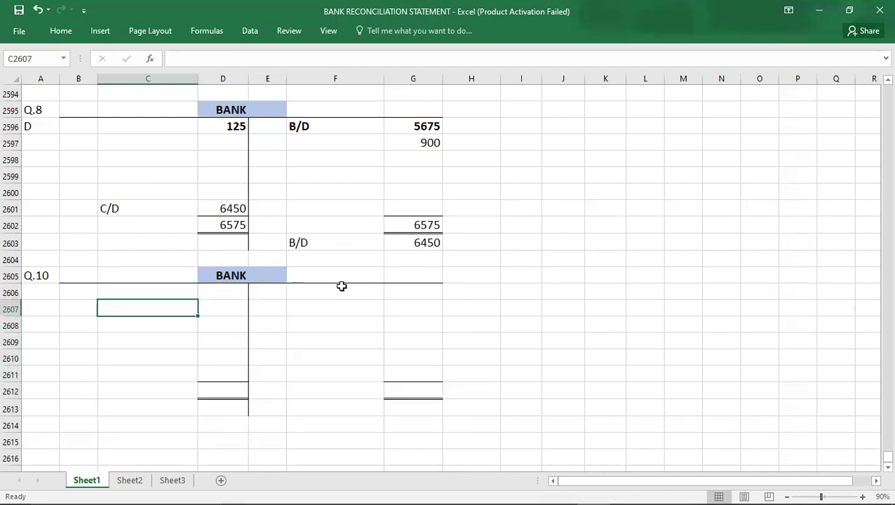
pyautogui.press('Down')
pyautogui.press('Down')
pyautogui.press('Down')
pyautogui.press('Down')
pyautogui.press('Down')
pyautogui.press('Down')
pyautogui.press('Down')
pyautogui.press('Down')
pyautogui.press('Down')
pyautogui.press('Down')
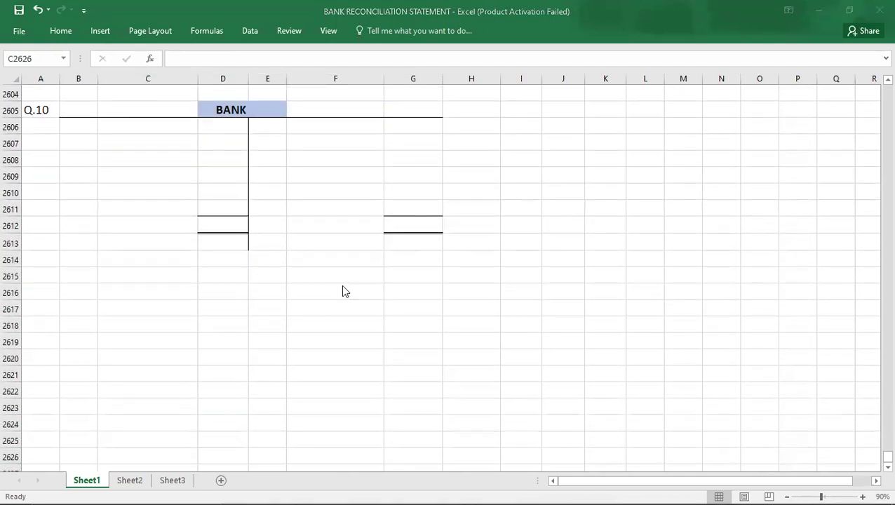
pyautogui.hotkey('alt', 'Tab')
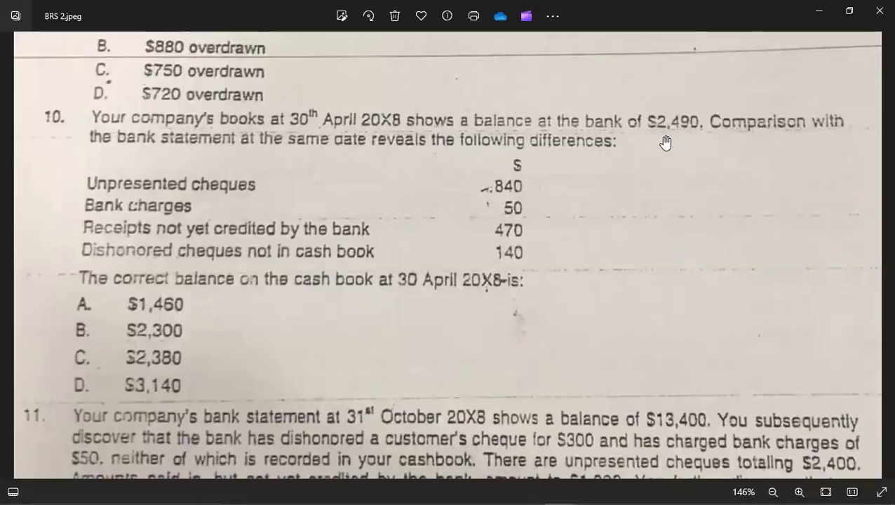
pyautogui.hotkey('alt', 'Tab')
pyautogui.press('Left')
pyautogui.press('Left')
pyautogui.press('Up')
pyautogui.press('Up')
pyautogui.press('Up')
pyautogui.press('Up')
pyautogui.press('Up')
pyautogui.press('Up')
pyautogui.press('Up')
pyautogui.press('Up')
pyautogui.press('Up')
pyautogui.press('Up')
pyautogui.press('Up')
pyautogui.press('Up')
pyautogui.press('Up')
pyautogui.press('Up')
pyautogui.press('Up')
pyautogui.press('Up')
pyautogui.press('Up')
pyautogui.press('Right')
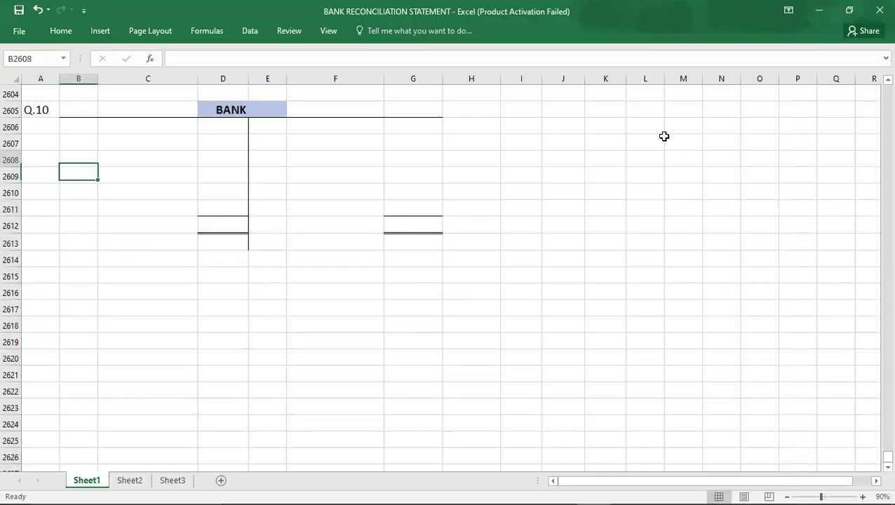
pyautogui.press('Up')
pyautogui.press('Up')
pyautogui.press('Right')
pyautogui.press('Up')
pyautogui.write('B.D')
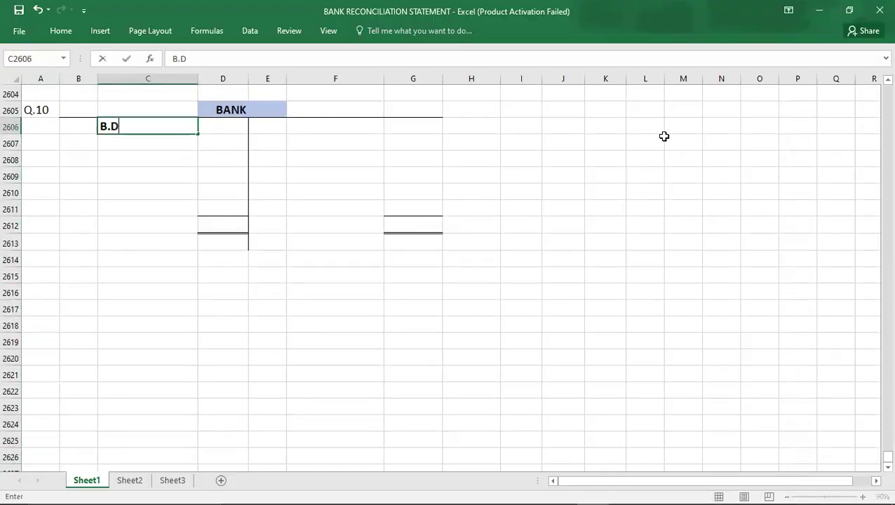
pyautogui.press('Tab')
pyautogui.write('2490')
pyautogui.press('Return')
# - Credit the Q.10 bank account with the bank charges of 50 in G2606 and the dishonored cheques of 140 in G2607
pyautogui.hotkey('alt', 'Tab')
pyautogui.hotkey('alt', 'Tab')
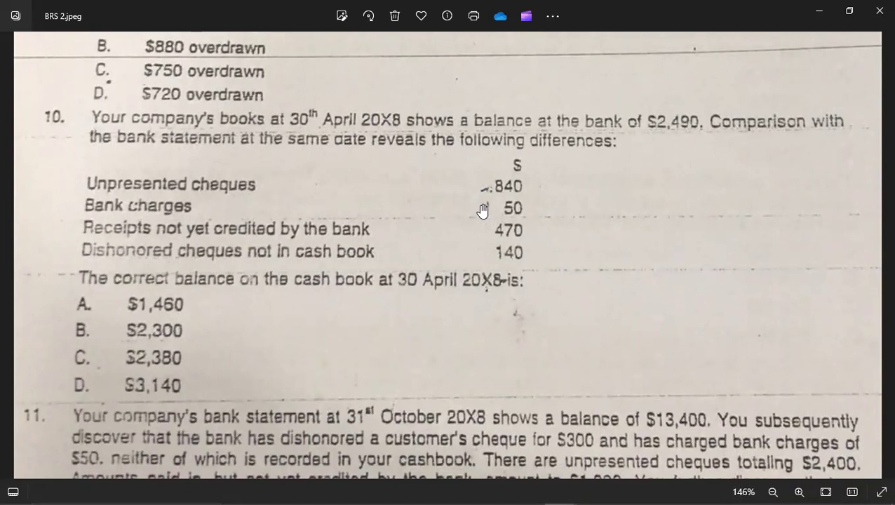
pyautogui.hotkey('alt', 'Tab')
pyautogui.press('Right')
pyautogui.press('Right')
pyautogui.press('Right')
pyautogui.press('Right')
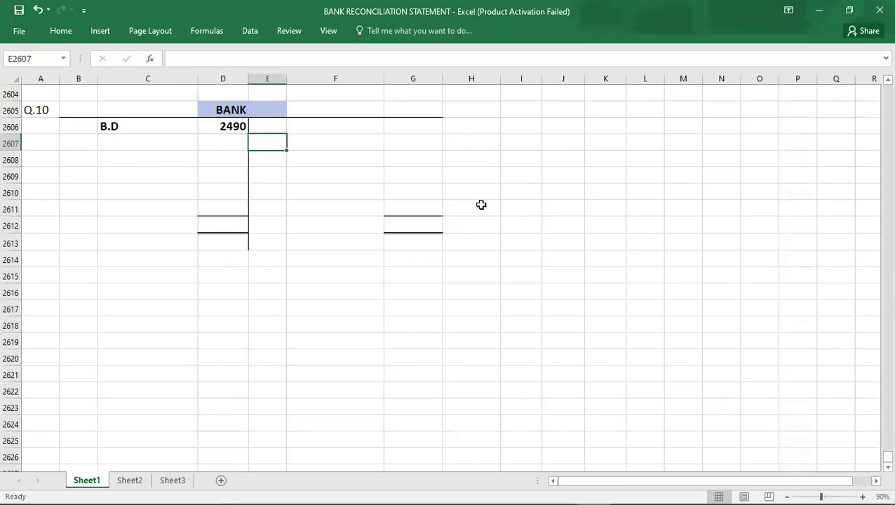
pyautogui.press('Up')
pyautogui.write('50')
pyautogui.press('Return')
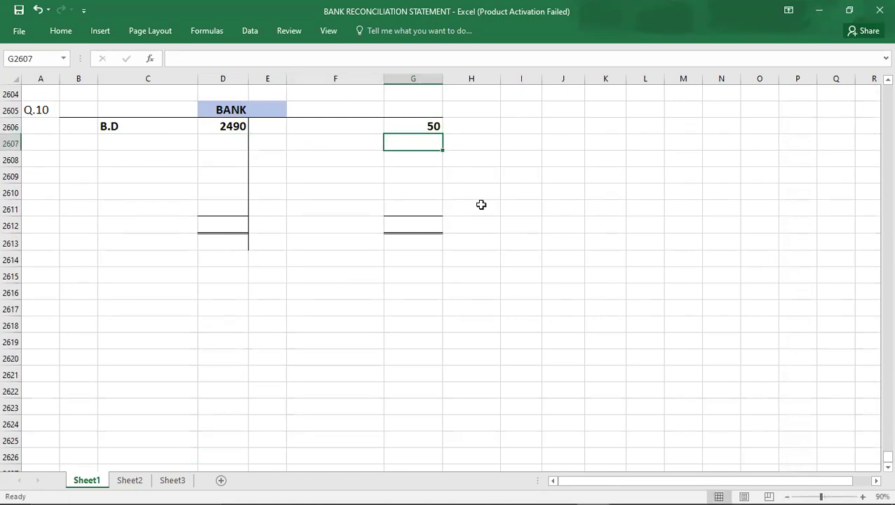
pyautogui.hotkey('alt', 'Tab')
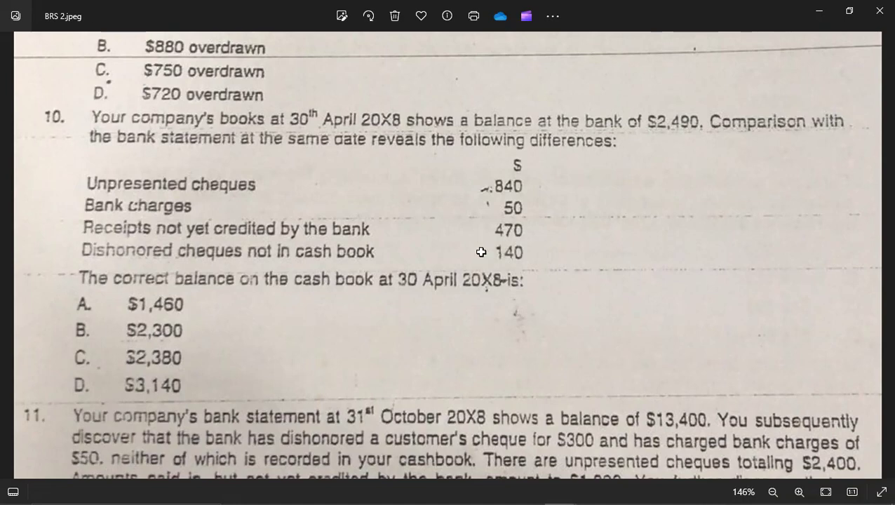
pyautogui.hotkey('alt', 'Tab')
pyautogui.write('140')
pyautogui.press('Return')
# - Enter the Q.10 bank account totals of 2490 in D2612 and G2612
pyautogui.press('Down')
pyautogui.press('Down')
pyautogui.press('Down')
pyautogui.press('Down')
pyautogui.press('Left')
pyautogui.press('Left')
pyautogui.press('Left')
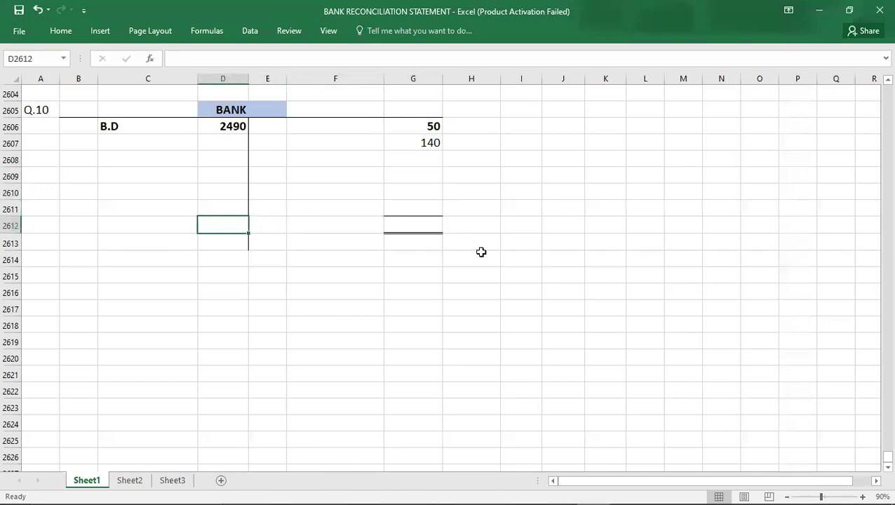
pyautogui.write('2490')
pyautogui.press('Right')
pyautogui.press('Right')
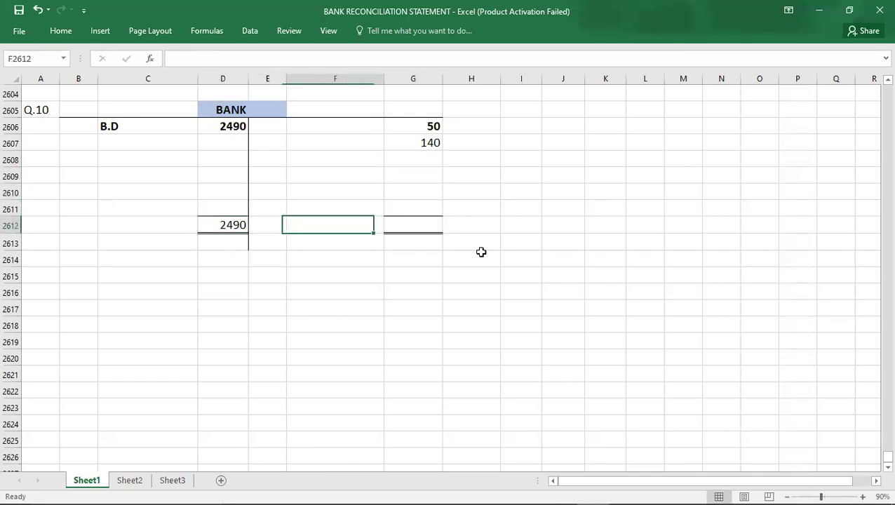
pyautogui.press('Right')
pyautogui.write('2490')
# - Enter the closing balance of the Q.10 bank account as C/D in F2611 with 2300 in G2611
pyautogui.press('Up')
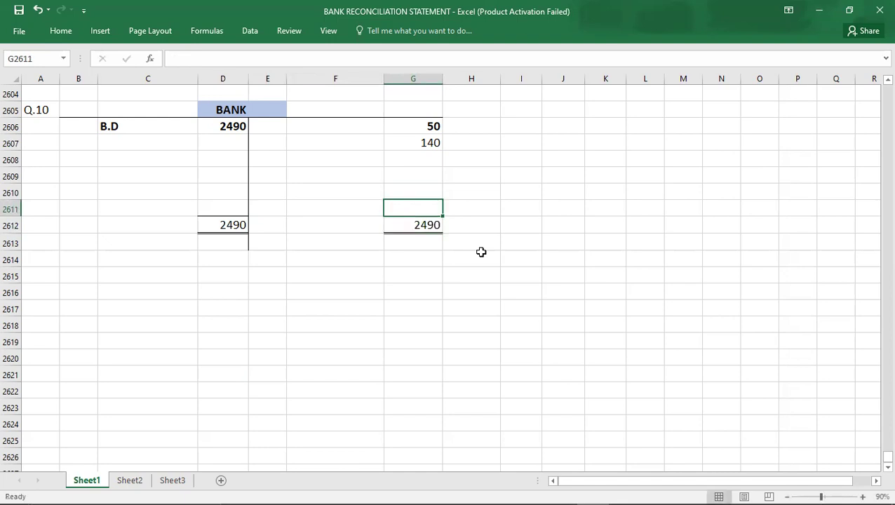
pyautogui.press('Left')
pyautogui.write('C/D')
pyautogui.press('Right')
pyautogui.write('2300')
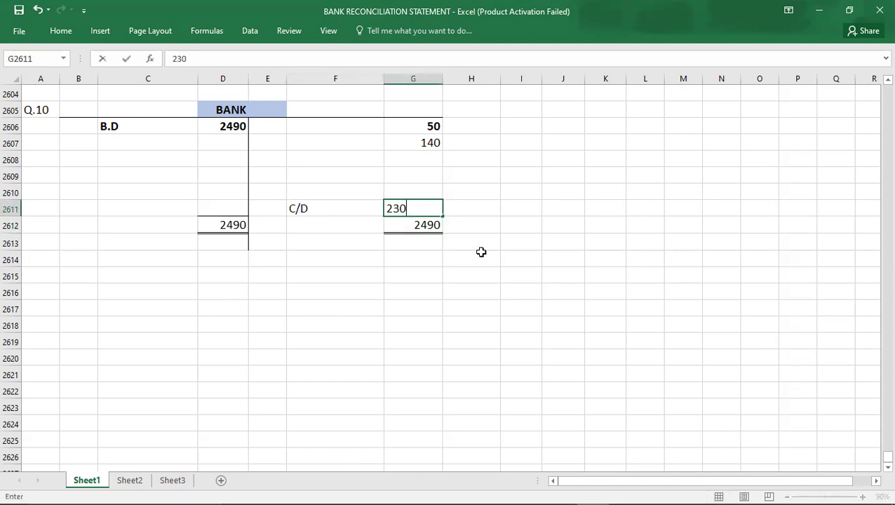
# - Bring the Q.10 balance down by entering B/D in C2613 and 2300 in D2613
pyautogui.click(155, 241)
pyautogui.write('B/D')
pyautogui.press('Right')
pyautogui.write('2300')
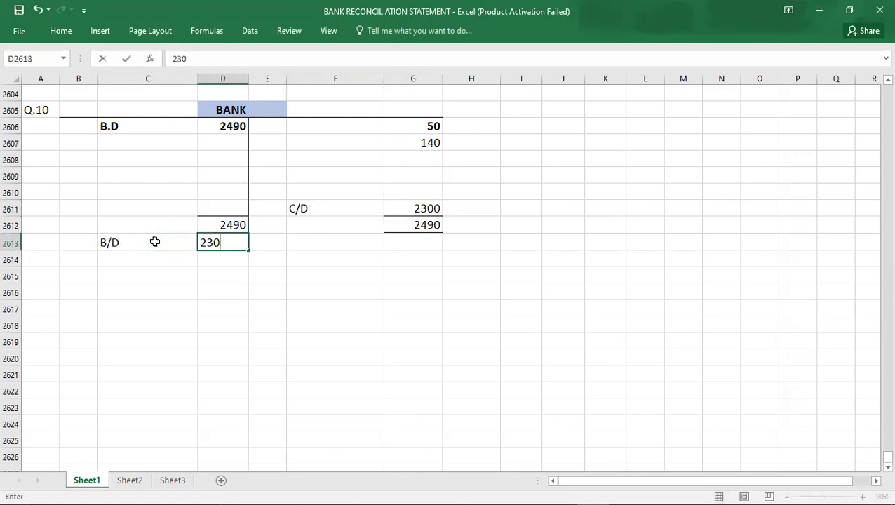
pyautogui.press('Return')
# - Compare the corrected balance with the options in the question image and record answer B for Q.10 in A2606
pyautogui.press('Down')
pyautogui.press('Left')
pyautogui.press('Left')
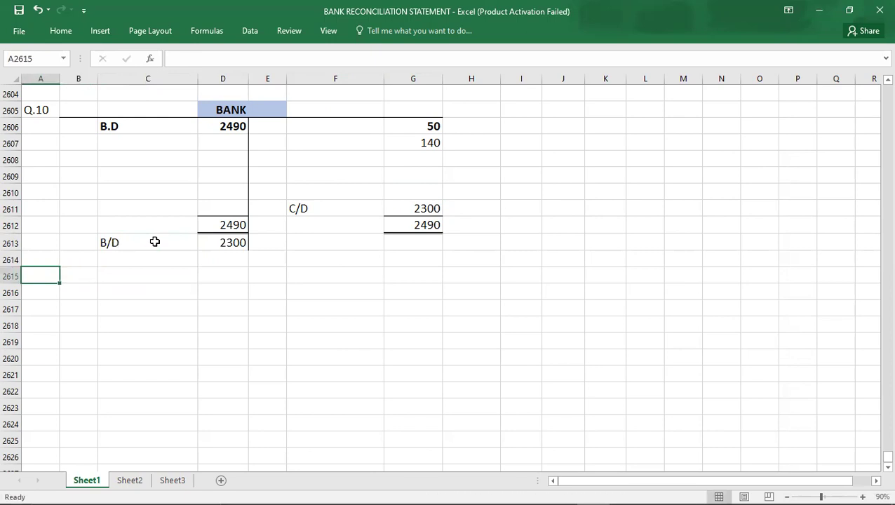
pyautogui.hotkey('alt', 'Tab')
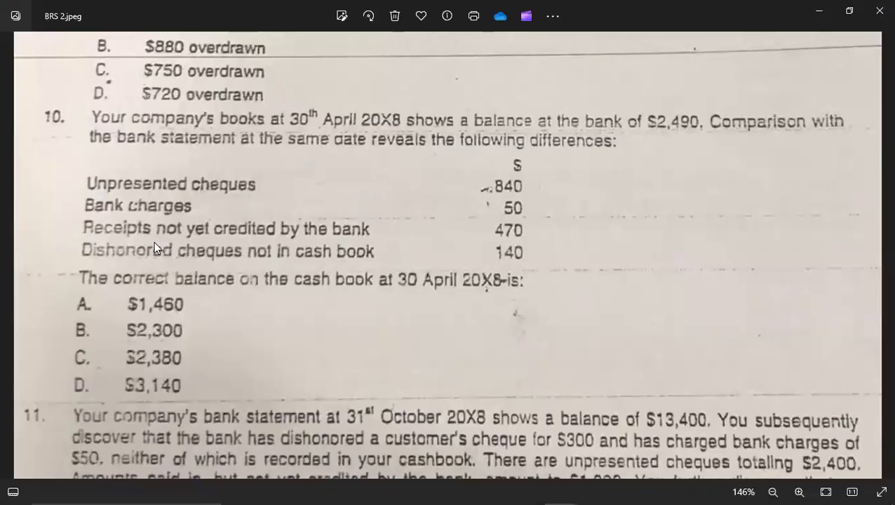
pyautogui.hotkey('alt', 'Tab')
pyautogui.click(43, 126)
pyautogui.write('B')
pyautogui.press('Return')
# - Read Q.11 in the question image and enter 13400 as the balance as per bank statement in G2626
pyautogui.press('Down')
pyautogui.press('Down')
pyautogui.press('Down')
pyautogui.press('Down')
pyautogui.press('Down')
pyautogui.press('Down')
pyautogui.press('Down')
pyautogui.press('Down')
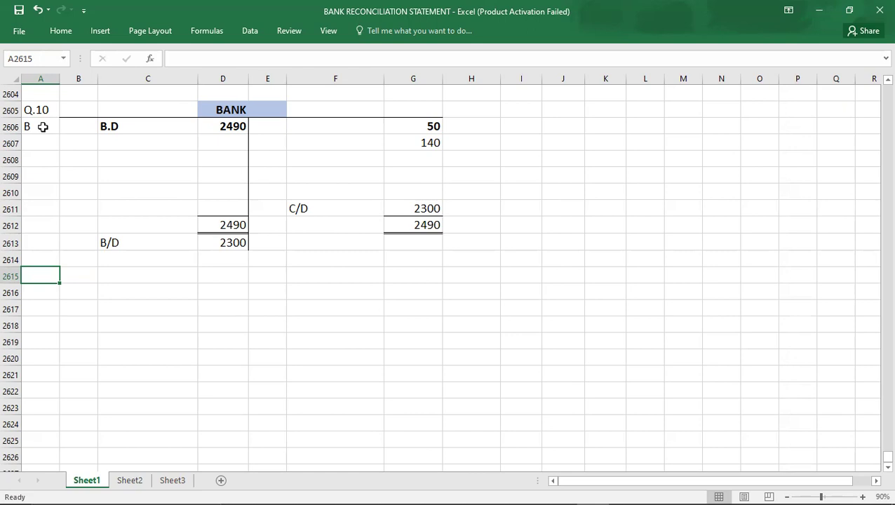
pyautogui.hotkey('alt', 'Tab')
pyautogui.hotkey('alt', 'Tab')
pyautogui.hotkey('alt', 'Tab')
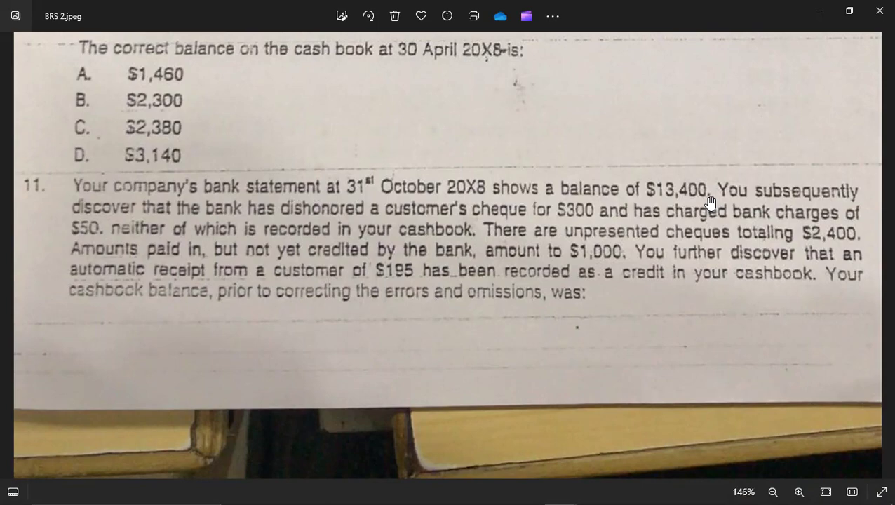
pyautogui.hotkey('alt', 'Tab')
pyautogui.hotkey('alt', 'Tab')
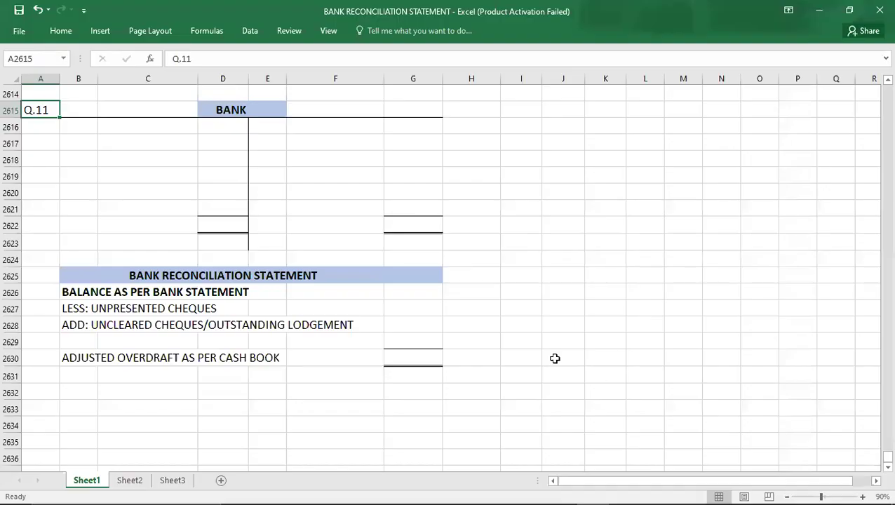
pyautogui.click(402, 296)
pyautogui.write('1')
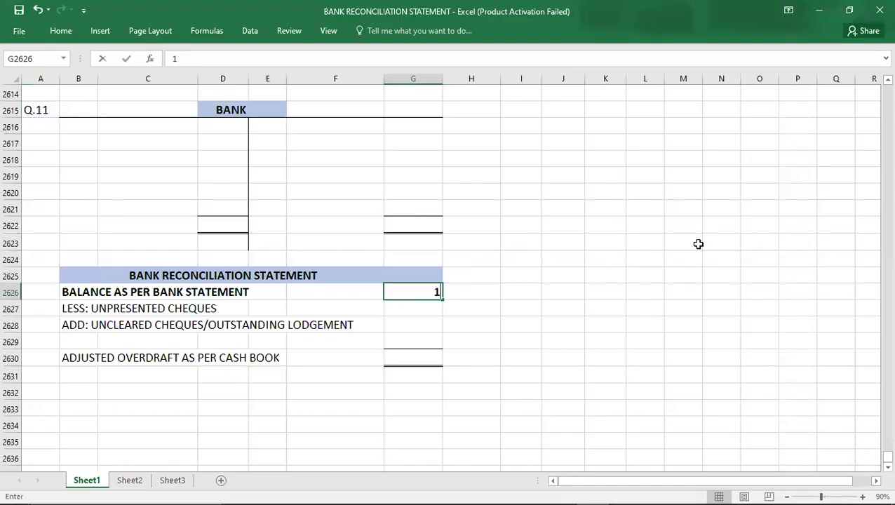
pyautogui.write('3400')
pyautogui.press('Return')
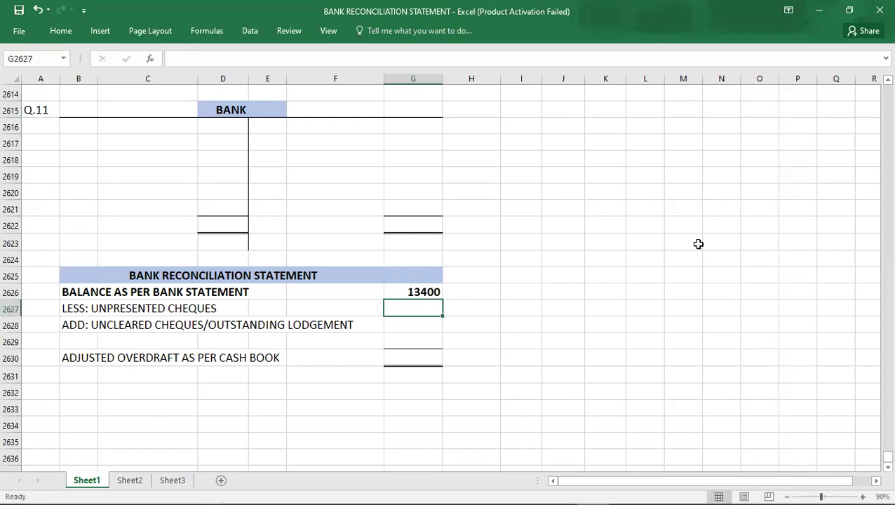
# - Recheck Q.11 and mark the unknown opening balance on both sides of its bank account with B/D and ? in C2616:D2616 and F2616:G2616
pyautogui.hotkey('alt', 'Tab')
pyautogui.hotkey('alt', 'Tab')
pyautogui.hotkey('alt', 'Tab')
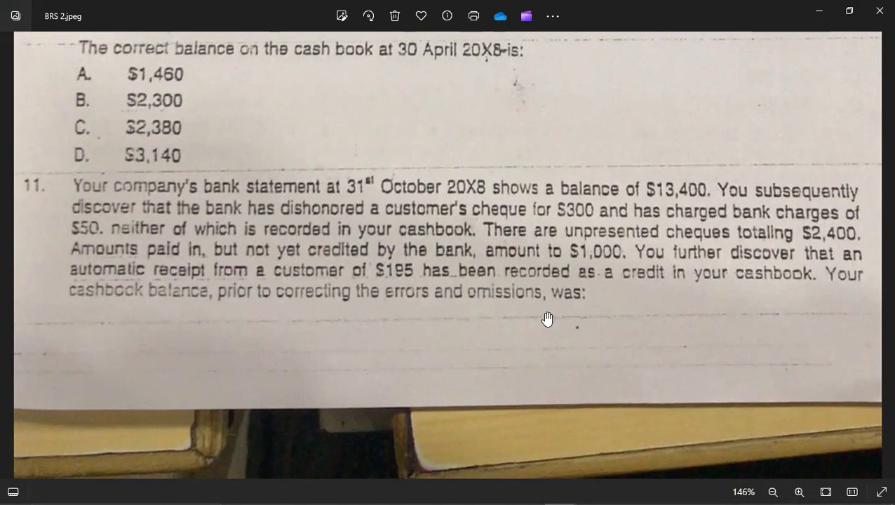
pyautogui.hotkey('alt', 'Tab')
pyautogui.press('Tab')
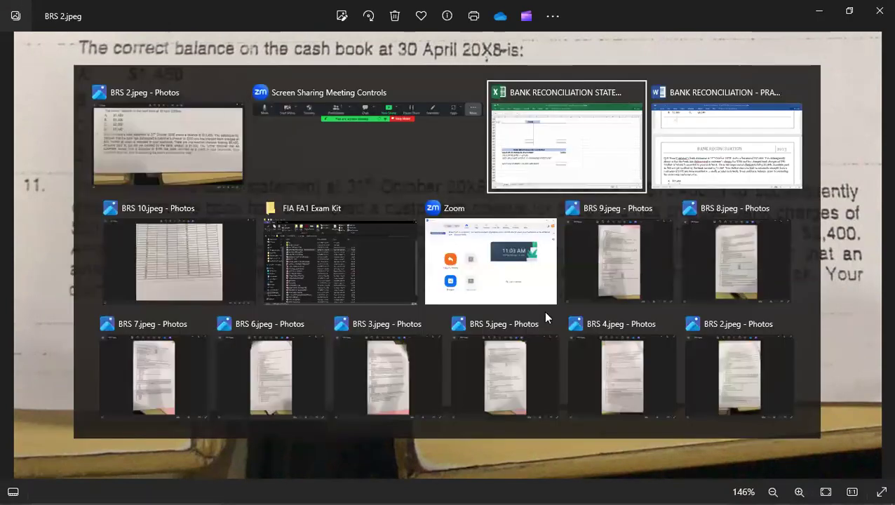
pyautogui.click(142, 128)
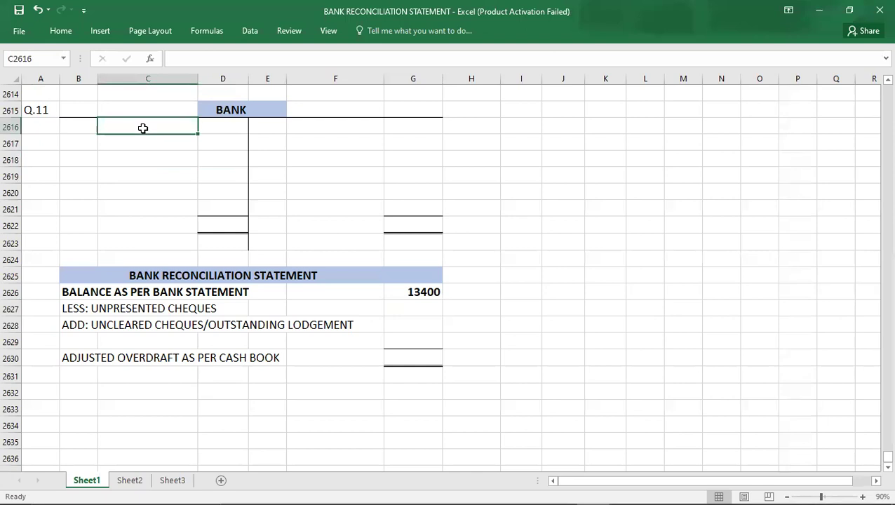
pyautogui.write('B/D')
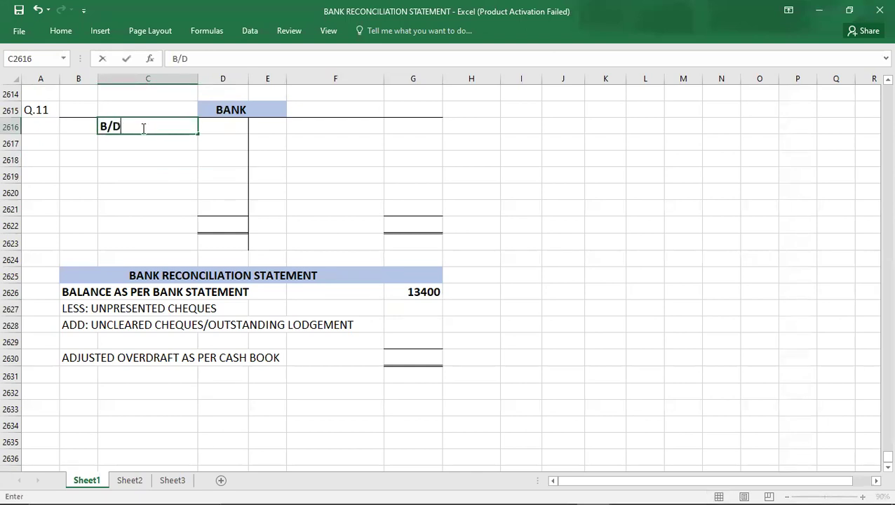
pyautogui.press('Tab')
pyautogui.write('?')
pyautogui.press('Tab')
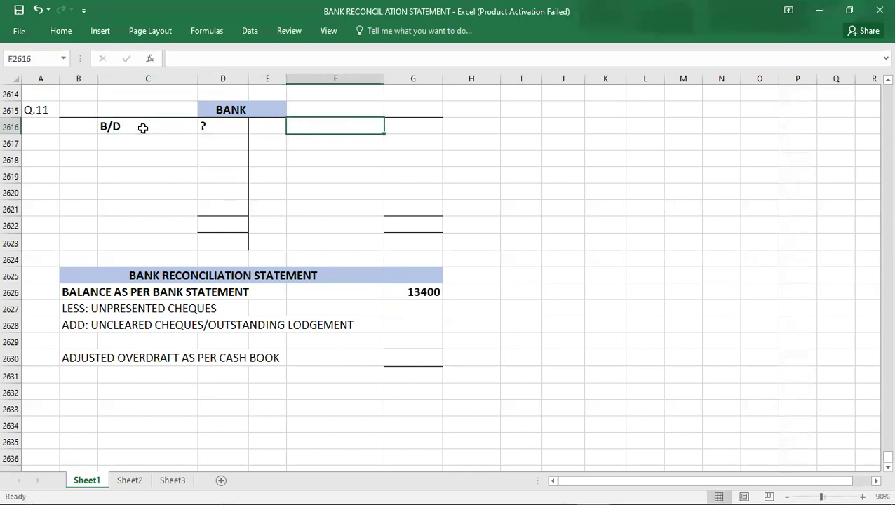
pyautogui.write('B.D')
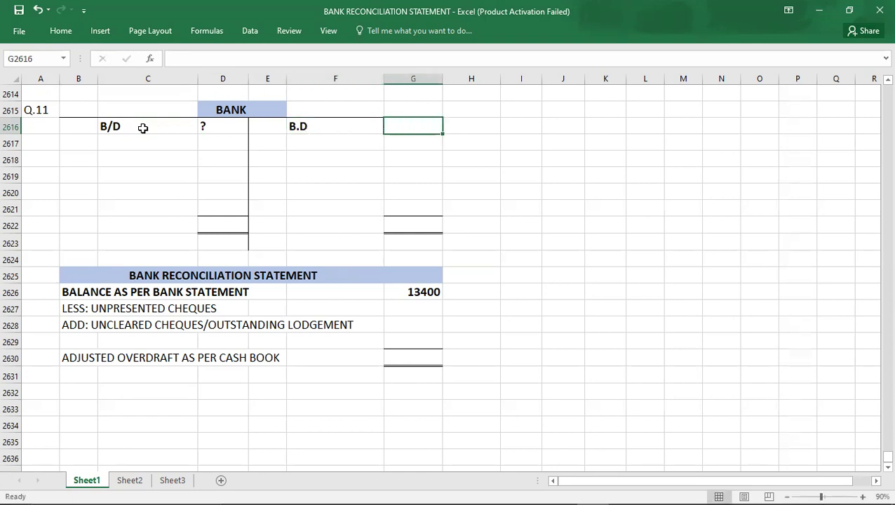
pyautogui.press('Left')
pyautogui.write('B/D')
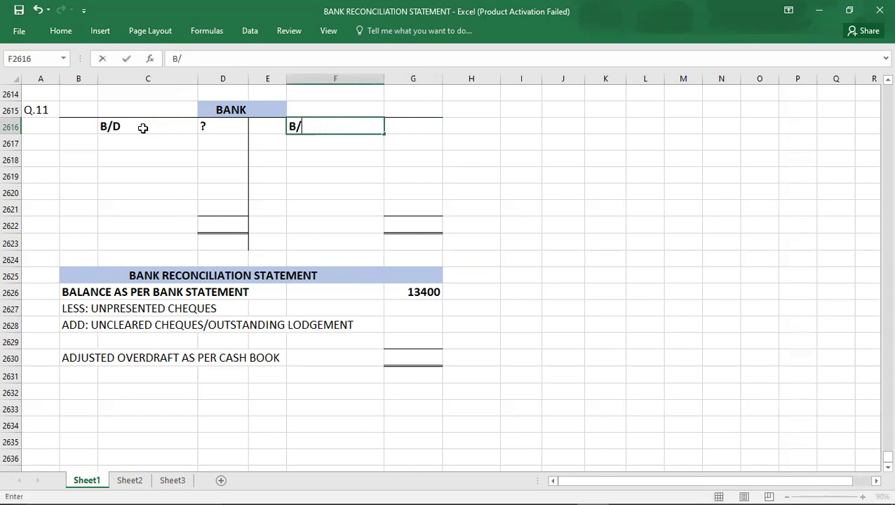
pyautogui.press('Tab')
pyautogui.write('?')
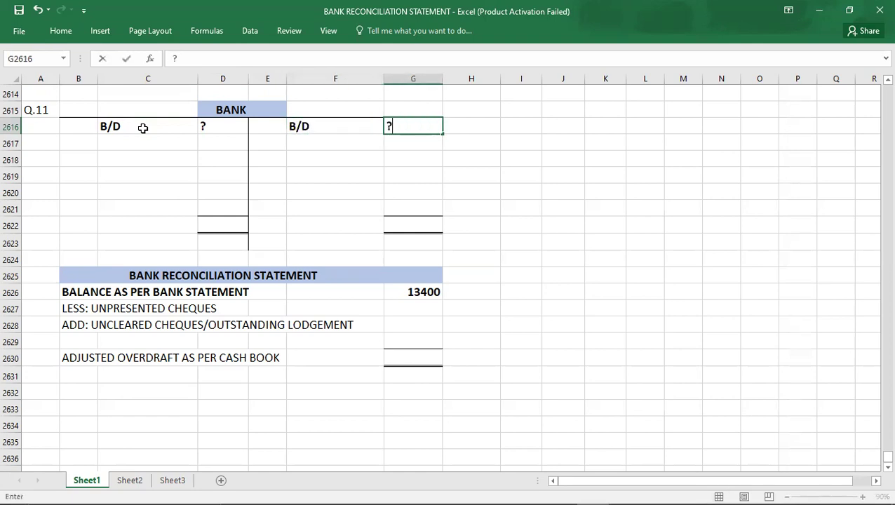
# - Label the possible closing balance on both sides of the Q.11 bank account with C/D in F2621 and C2621
pyautogui.click(275, 204)
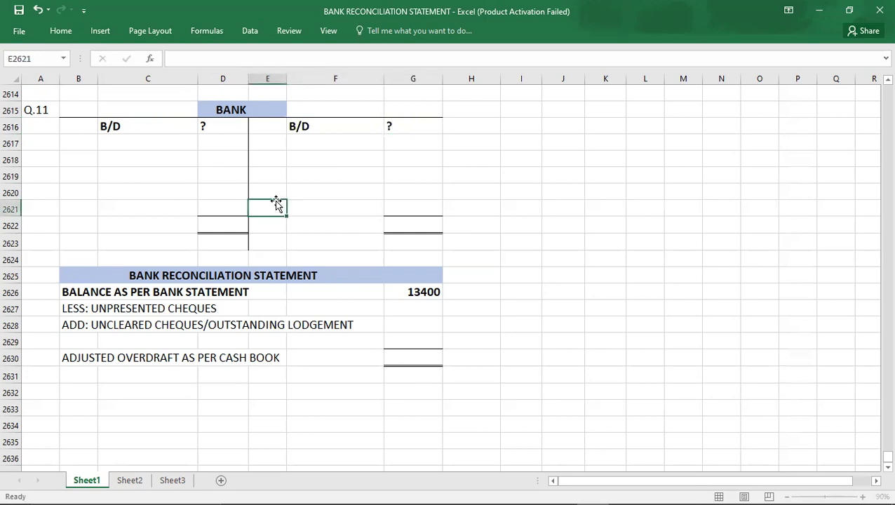
pyautogui.click(351, 202)
pyautogui.write('C/D')
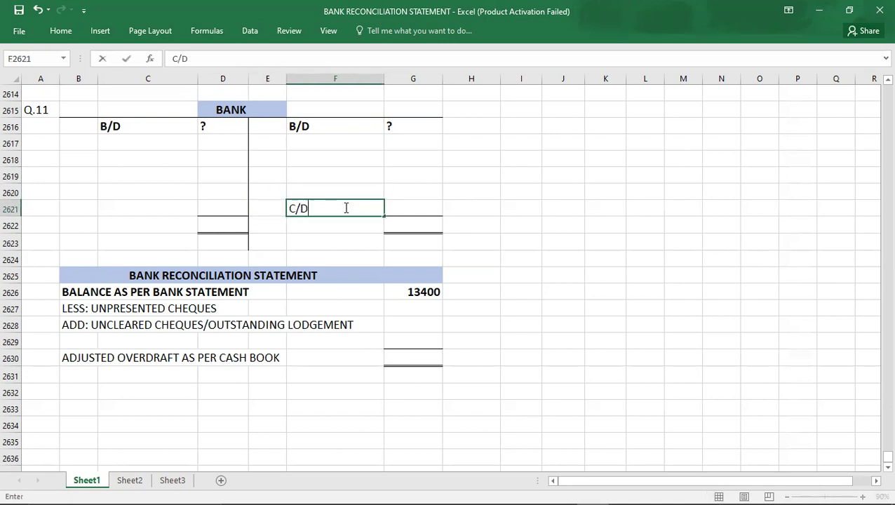
pyautogui.click(142, 210)
pyautogui.write('C/D')
pyautogui.press('Tab')
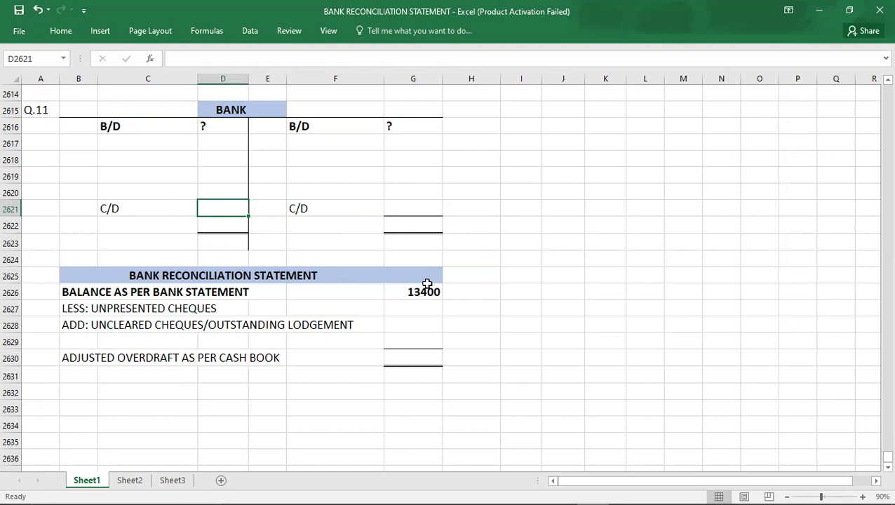
# - Check Q.11 in the question image for the dishonoured cheque and enter 300 on the credit side of the bank account in G2617
pyautogui.click(402, 292)
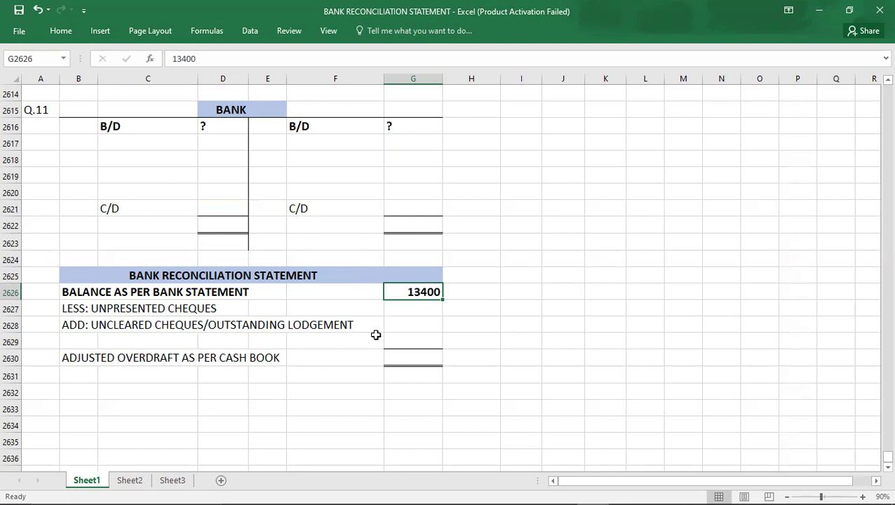
pyautogui.click(418, 311)
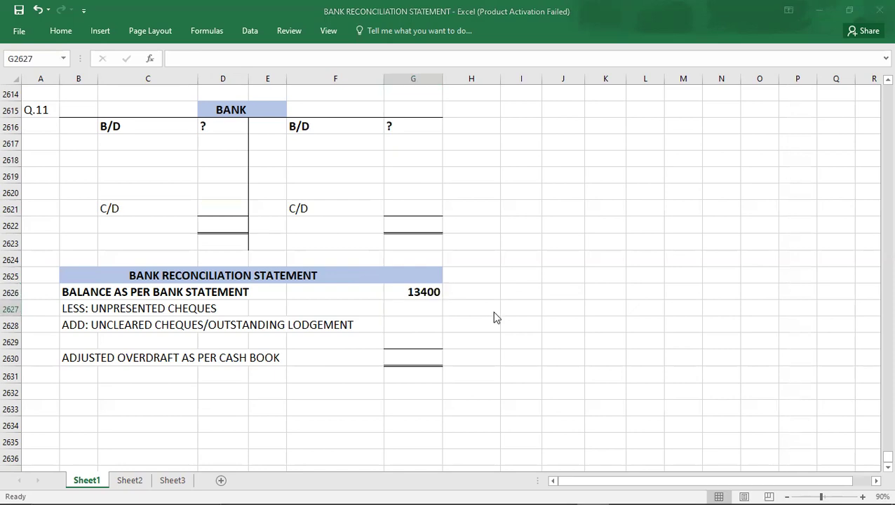
pyautogui.hotkey('alt', 'Tab')
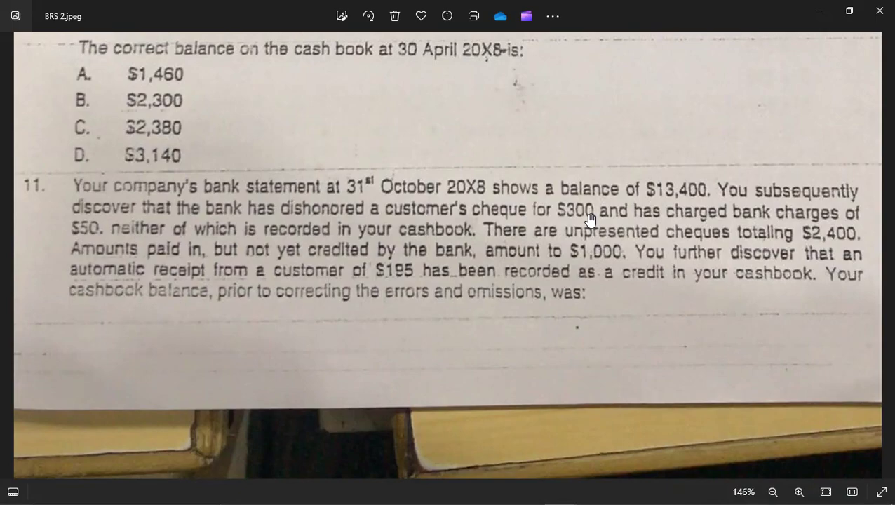
pyautogui.hotkey('alt', 'Tab')
pyautogui.press('Up')
pyautogui.press('Right')
pyautogui.press('Up')
pyautogui.press('Up')
pyautogui.press('Up')
pyautogui.press('Up')
pyautogui.press('Up')
pyautogui.press('Up')
pyautogui.press('Up')
pyautogui.press('Up')
pyautogui.press('Up')
pyautogui.press('Left')
pyautogui.write('300')
pyautogui.press('Return')
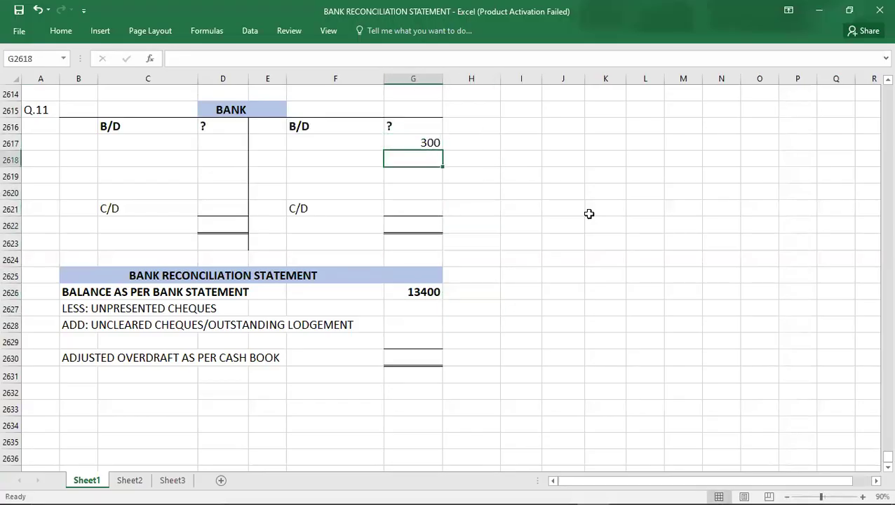
# - Check the bank charges in the Q.11 question image and enter 50 on the credit side of the bank account in G2618
pyautogui.hotkey('alt', 'Tab')
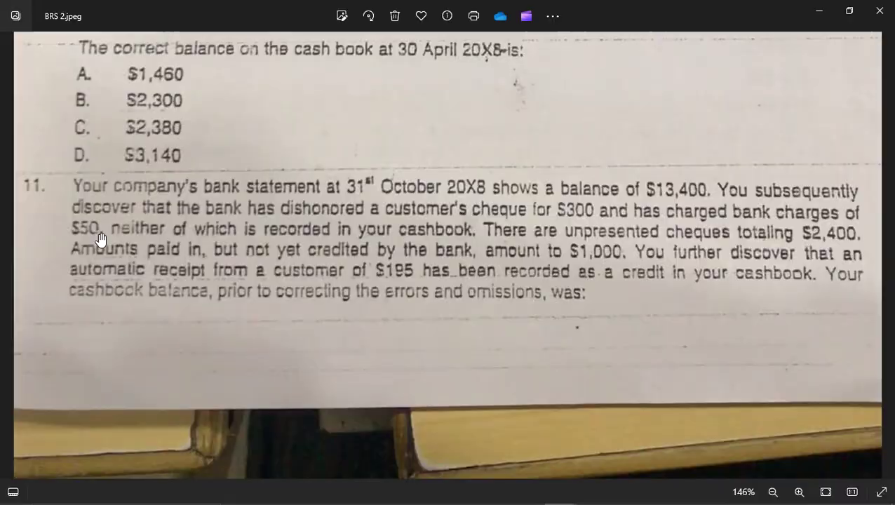
pyautogui.hotkey('alt', 'Tab')
pyautogui.write('50')
pyautogui.press('Return')
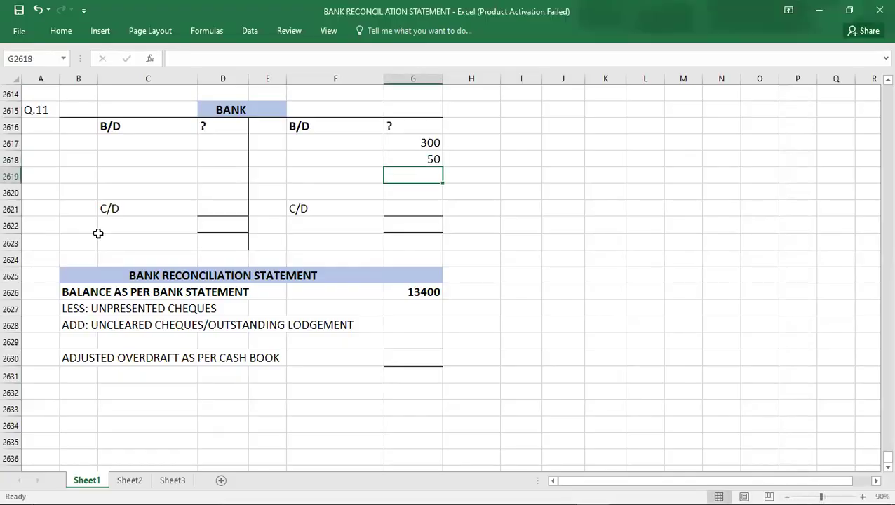
# - Check the unpresented cheques in the Q.11 question image and enter -2400 for them in G2627 of the reconciliation statement
pyautogui.hotkey('alt', 'Tab')
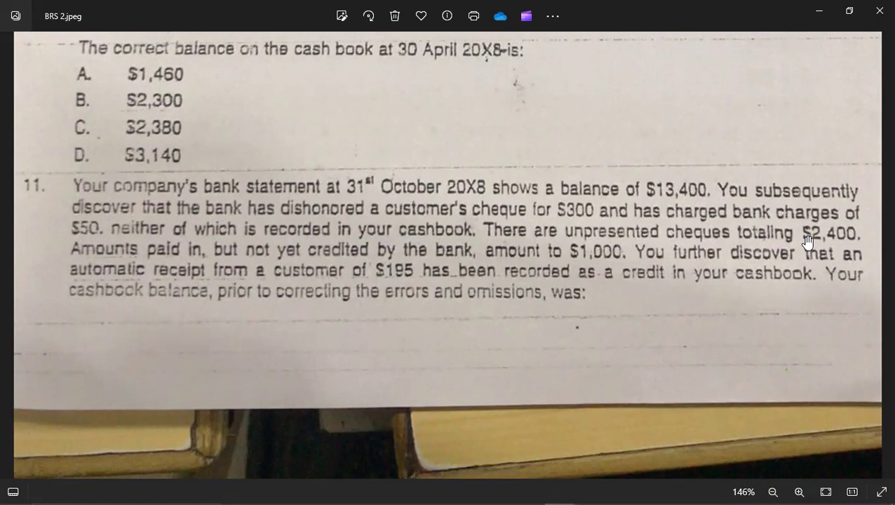
pyautogui.hotkey('alt', 'Tab')
pyautogui.press('Down')
pyautogui.press('Down')
pyautogui.press('Down')
pyautogui.press('Down')
pyautogui.press('Down')
pyautogui.press('Down')
pyautogui.press('Down')
pyautogui.press('Down')
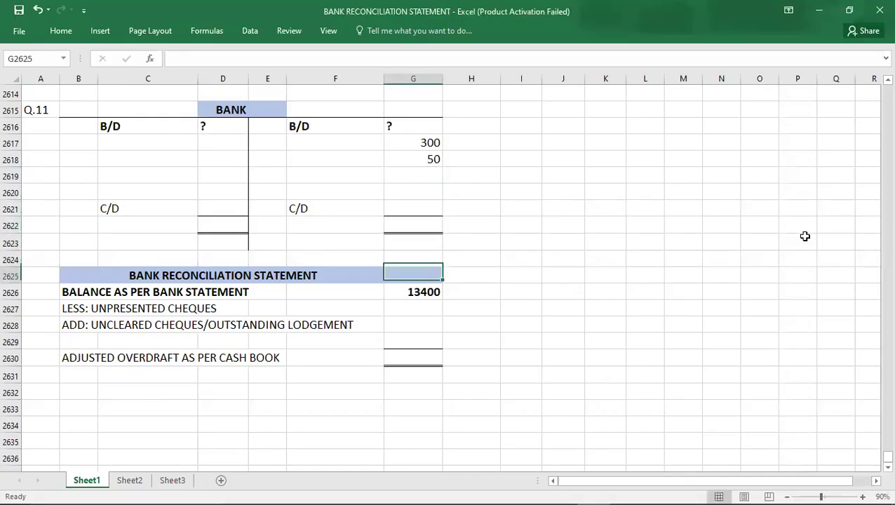
pyautogui.write('-2400')
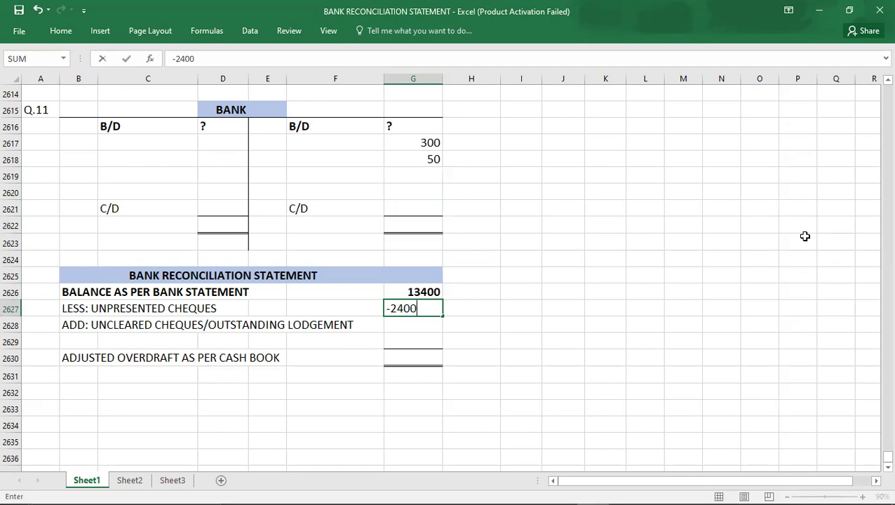
pyautogui.press('Return')
# - Check the amounts not yet credited by the bank in Q.11 and enter 1000 for uncleared cheques in G2628
pyautogui.hotkey('alt', 'Tab')
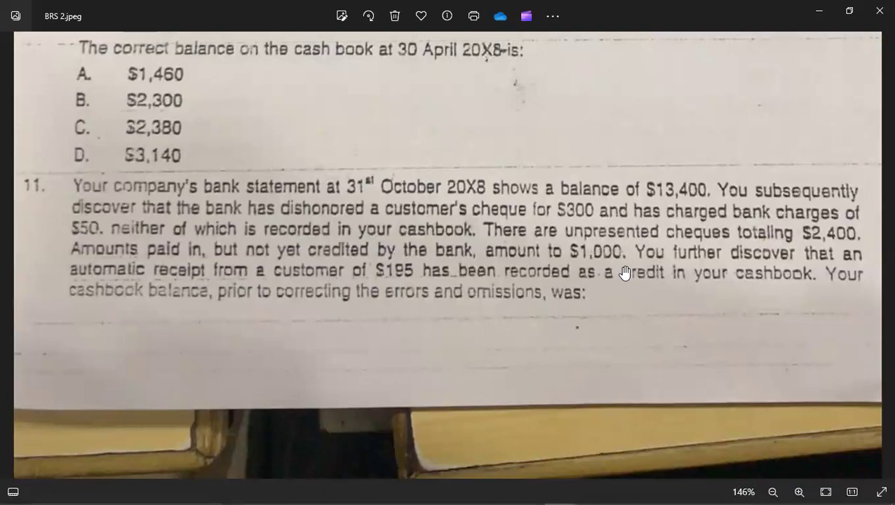
pyautogui.hotkey('alt', 'Tab')
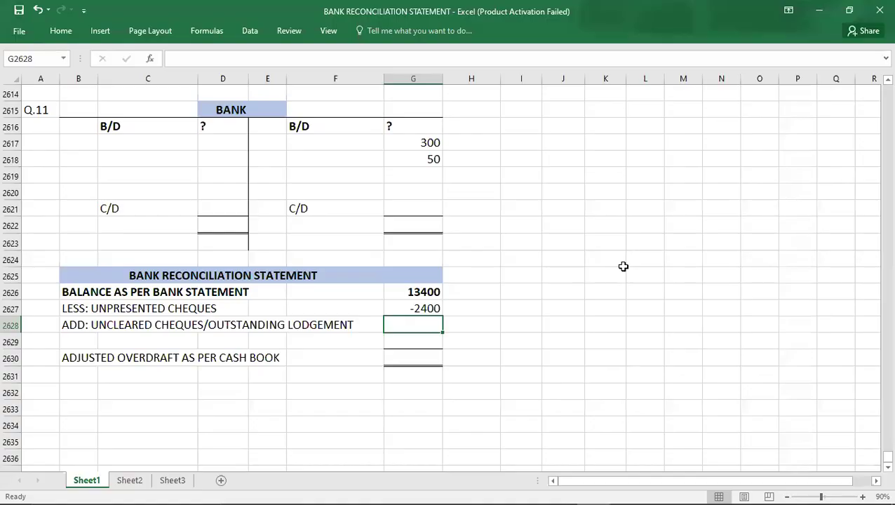
pyautogui.write('1000')
pyautogui.press('Return')
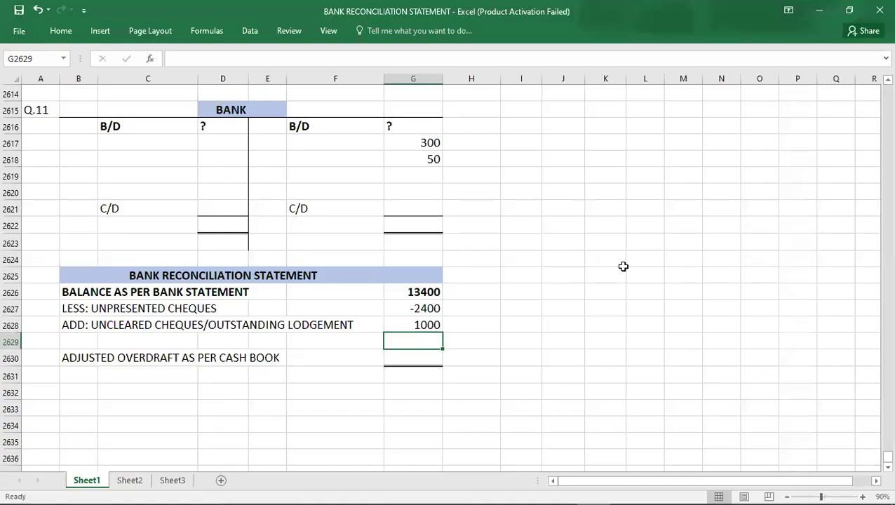
# - Read the misrecorded automatic receipt in Q.11 and enter the 390 correction on the debit side of the bank account in D2617
pyautogui.hotkey('alt', 'Tab')
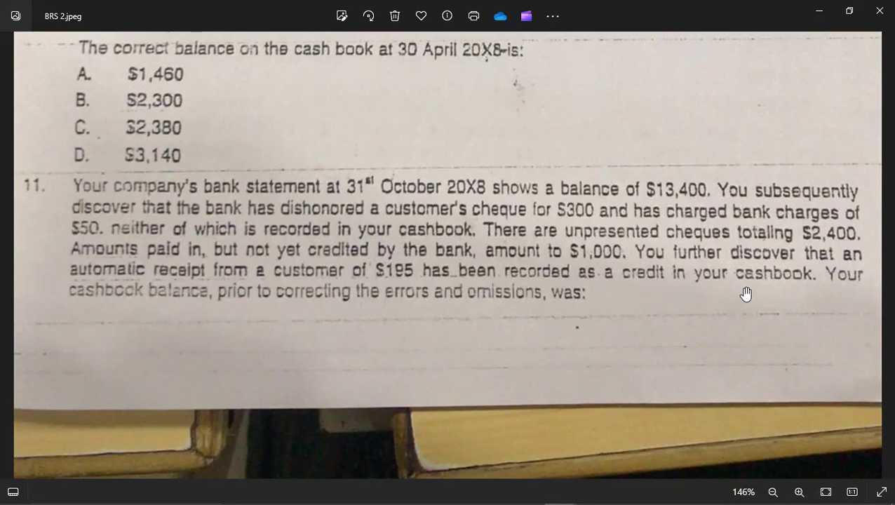
pyautogui.hotkey('alt', 'Tab')
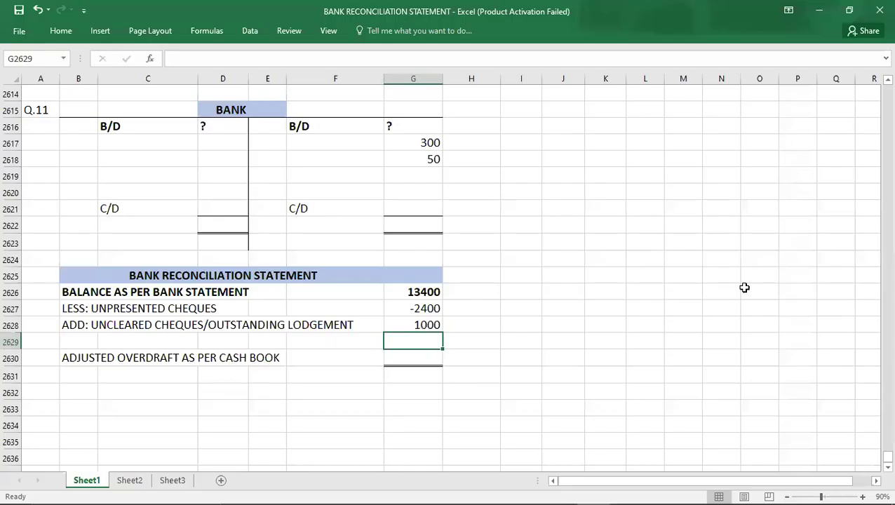
pyautogui.click(239, 171)
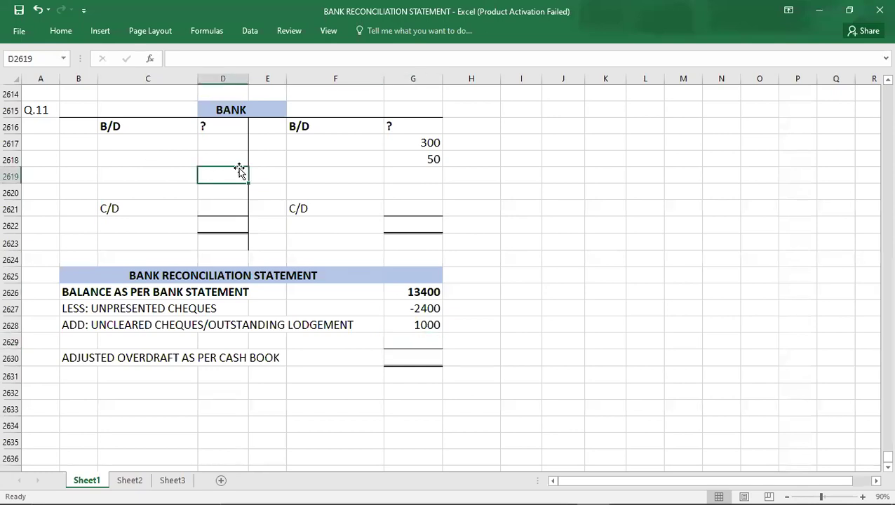
pyautogui.click(408, 172)
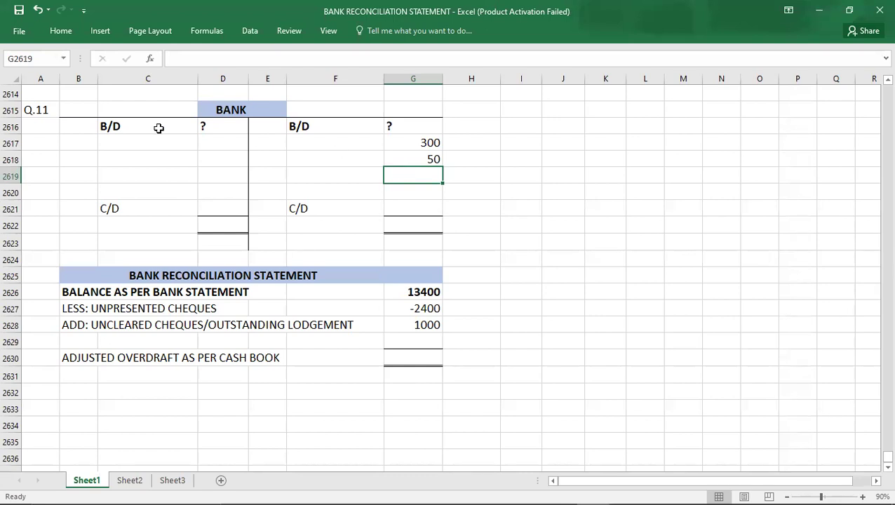
pyautogui.click(211, 143)
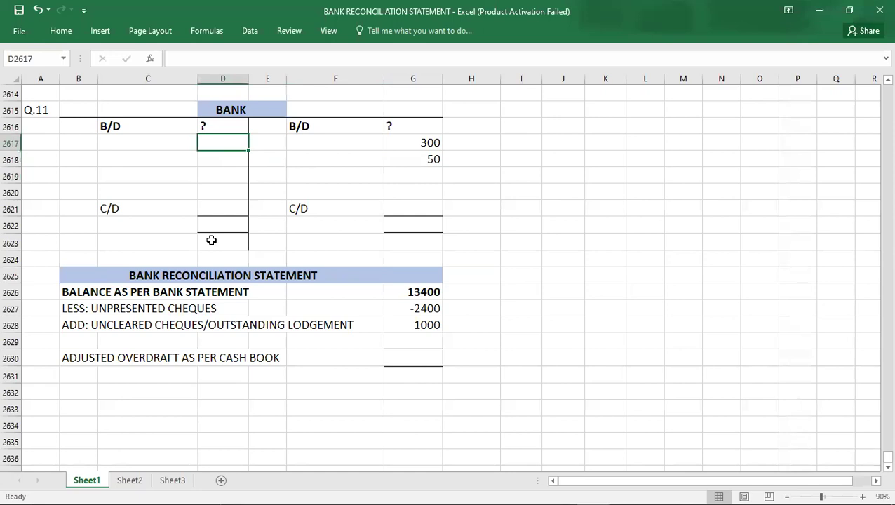
pyautogui.write('390')
pyautogui.press('Return')
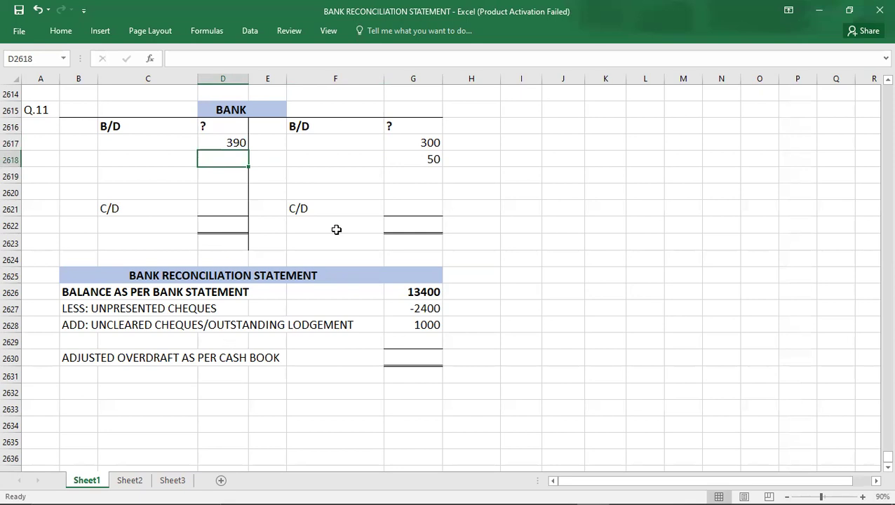
# - Total the reconciliation amounts in G2626:G2628 and enter 12000 as the adjusted cash book balance in G2630
pyautogui.click(381, 211)
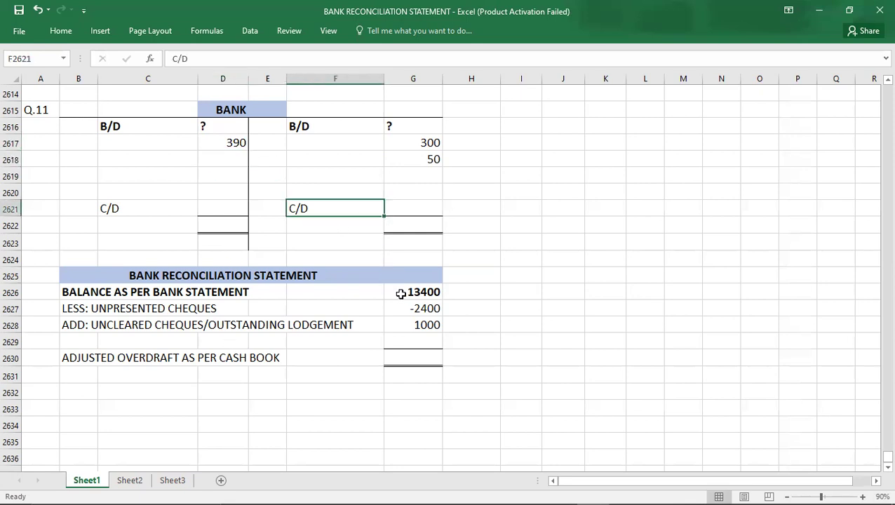
pyautogui.click(400, 291)
pyautogui.hotkey('shift', 'Down')
pyautogui.hotkey('shift', 'Down')
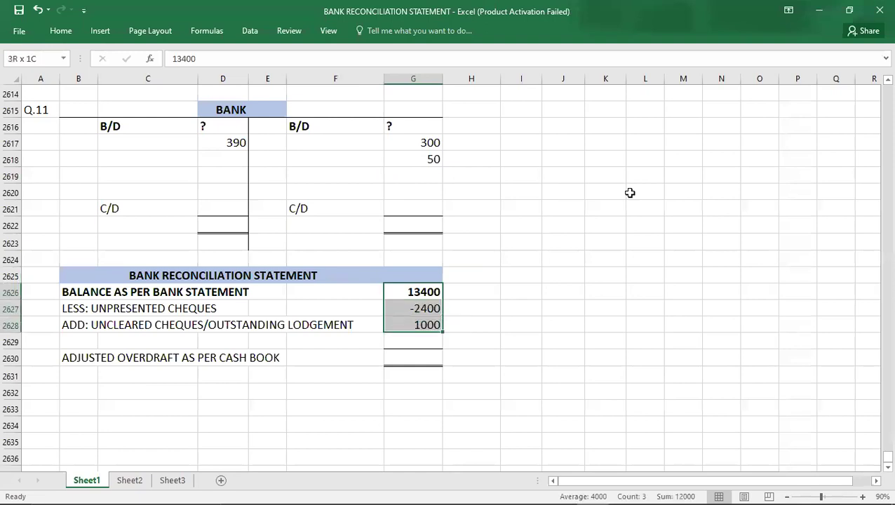
pyautogui.press('Down')
pyautogui.press('Down')
pyautogui.press('Down')
pyautogui.press('Down')
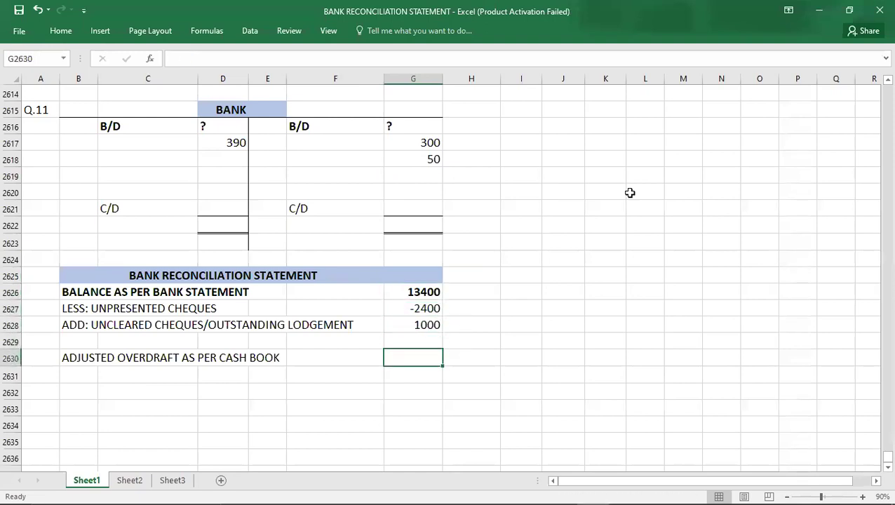
pyautogui.write('12000')
pyautogui.press('Return')
pyautogui.press('Down')
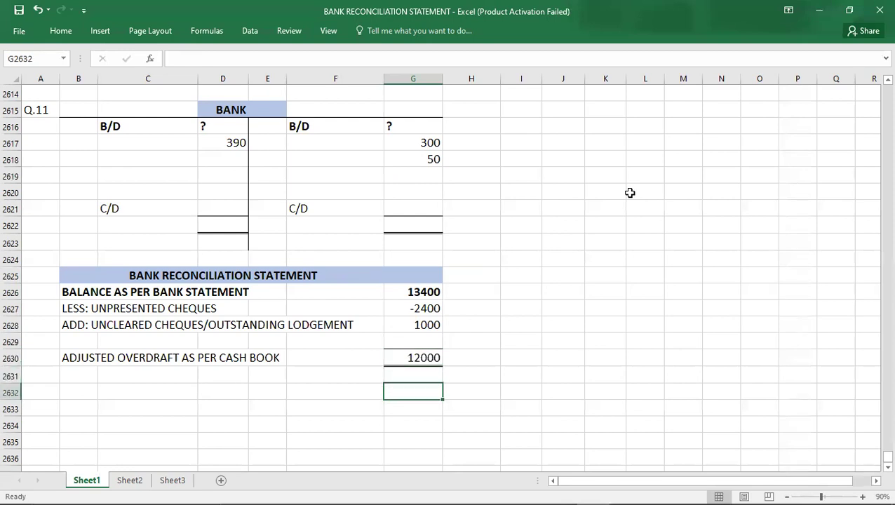
# - Remove the debit-side C/D label from C2621 and bring the balance down as B/D 12000 in C2623:D2623
pyautogui.click(136, 208)
pyautogui.press('Delete')
pyautogui.click(134, 242)
pyautogui.write('B/D')
pyautogui.press('Tab')
pyautogui.write('12000')
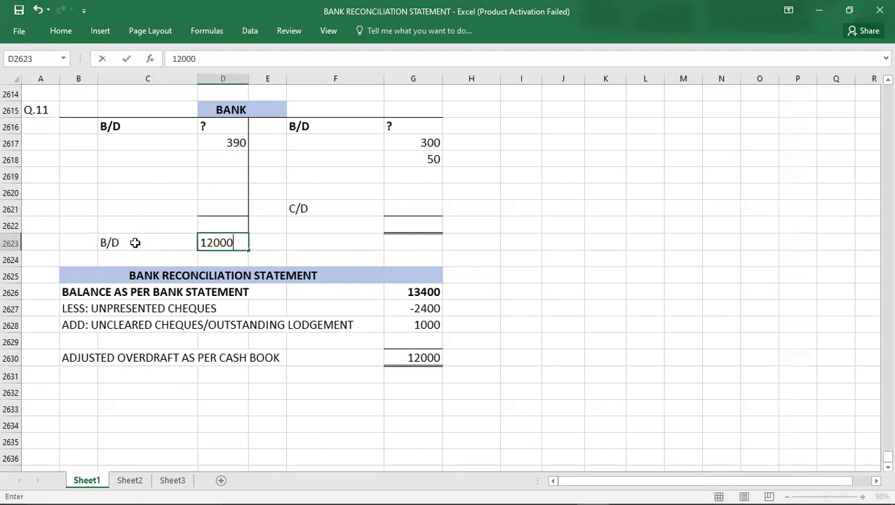
# - Enter 12000 as the C/D closing balance on the credit side of the bank account in G2621
pyautogui.click(422, 202)
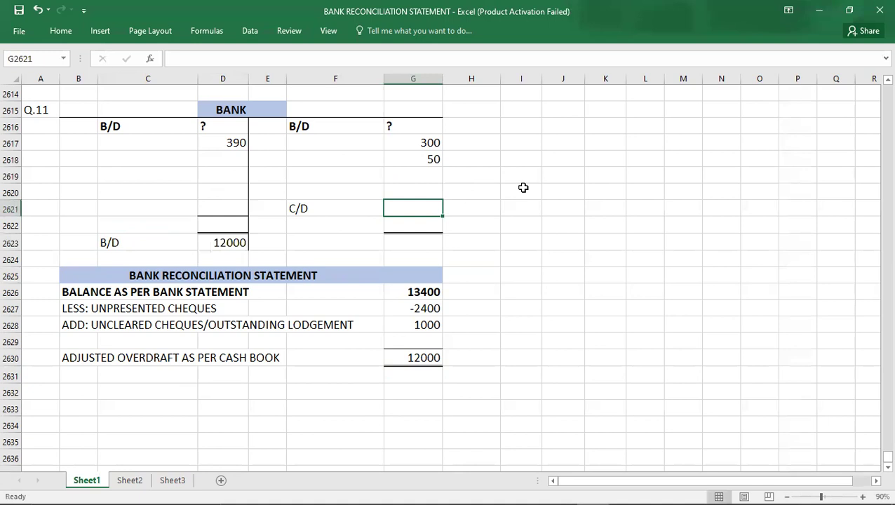
pyautogui.write('12000')
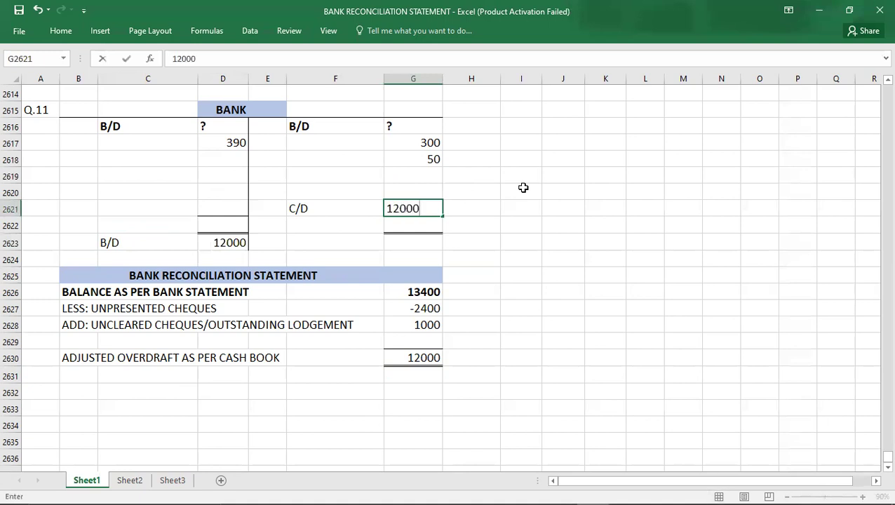
pyautogui.press('Return')
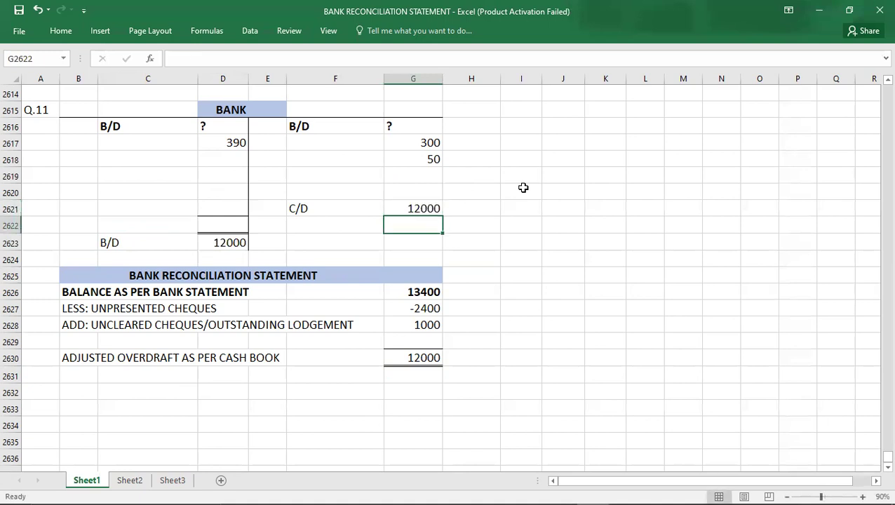
# - Total the credit side G2617:G2621 and enter 12350 as the total on both sides of the bank account in G2622 and D2622
pyautogui.press('Up')
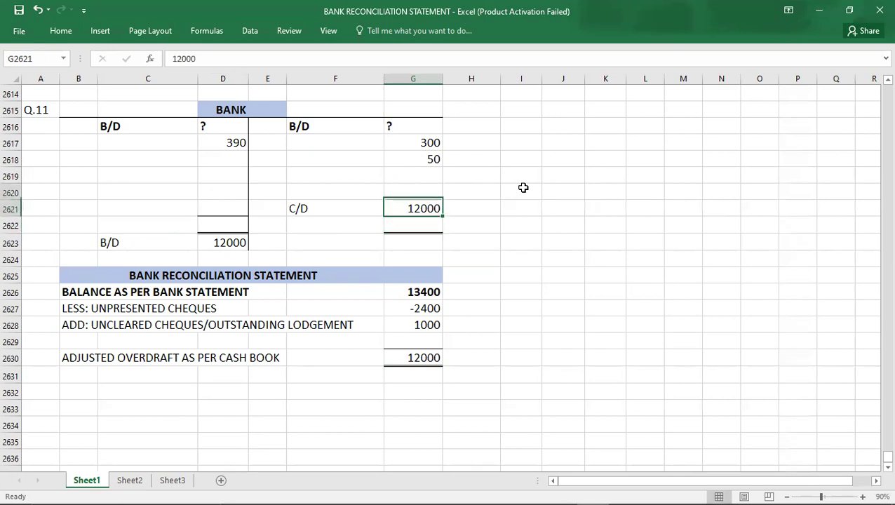
pyautogui.hotkey('shift', 'Up')
pyautogui.hotkey('shift', 'Up')
pyautogui.hotkey('shift', 'Up')
pyautogui.hotkey('shift', 'Up')
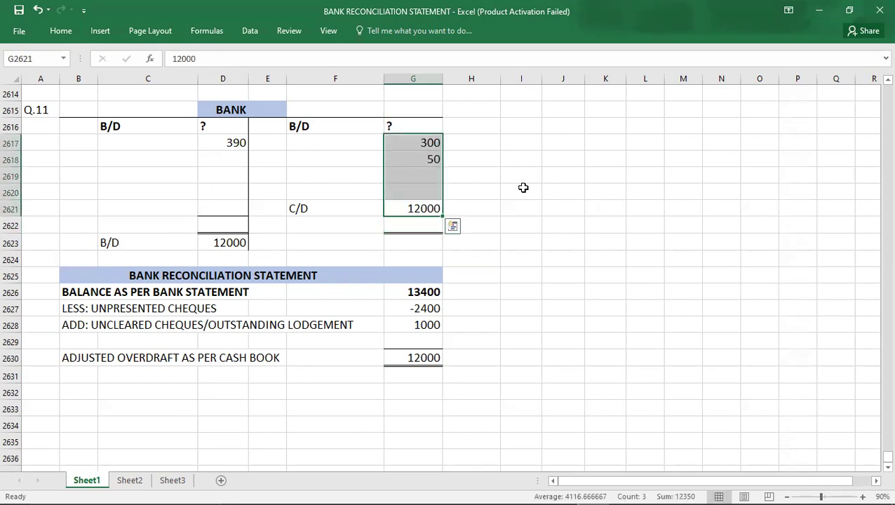
pyautogui.press('Down')
pyautogui.press('Down')
pyautogui.press('Up')
pyautogui.write('12350')
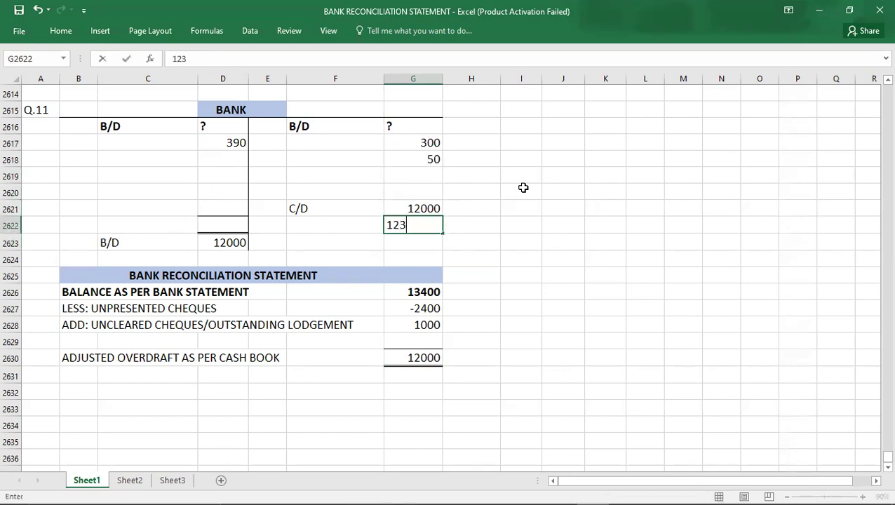
pyautogui.press('Left')
pyautogui.press('Left')
pyautogui.press('Left')
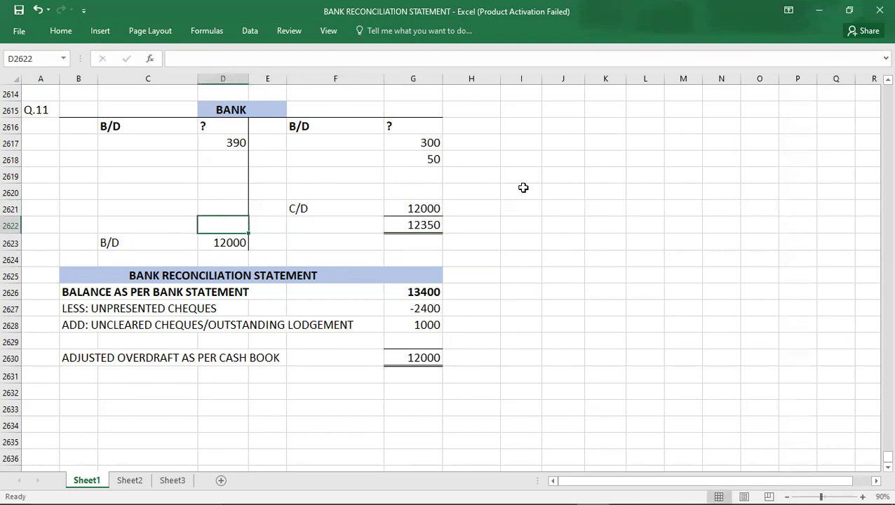
pyautogui.write('12350')
# - Check the debit-side entries in D2617:D2621 of the bank account to work out the missing opening balance
pyautogui.press('Up')
pyautogui.hotkey('shift', 'Up')
pyautogui.hotkey('shift', 'Up')
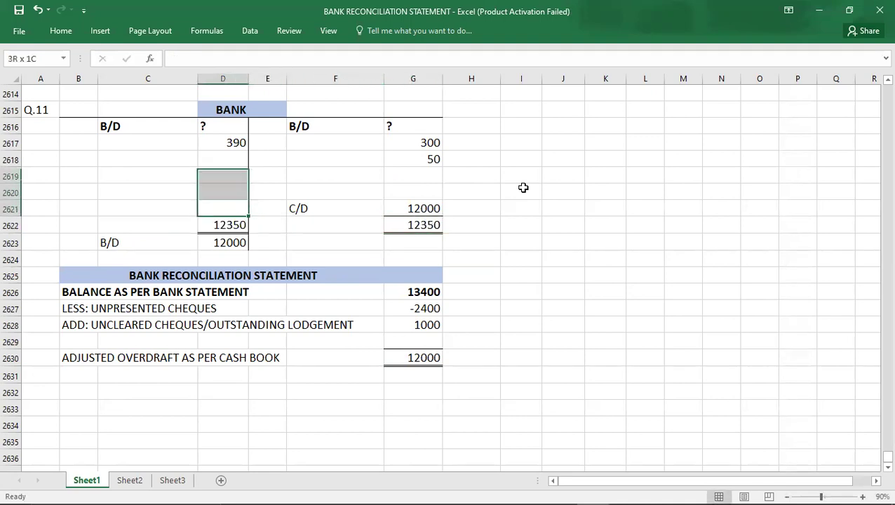
pyautogui.hotkey('shift', 'Up')
pyautogui.hotkey('shift', 'Up')
pyautogui.press('Up')
pyautogui.press('Up')
pyautogui.press('Up')
pyautogui.press('Up')
pyautogui.press('Up')
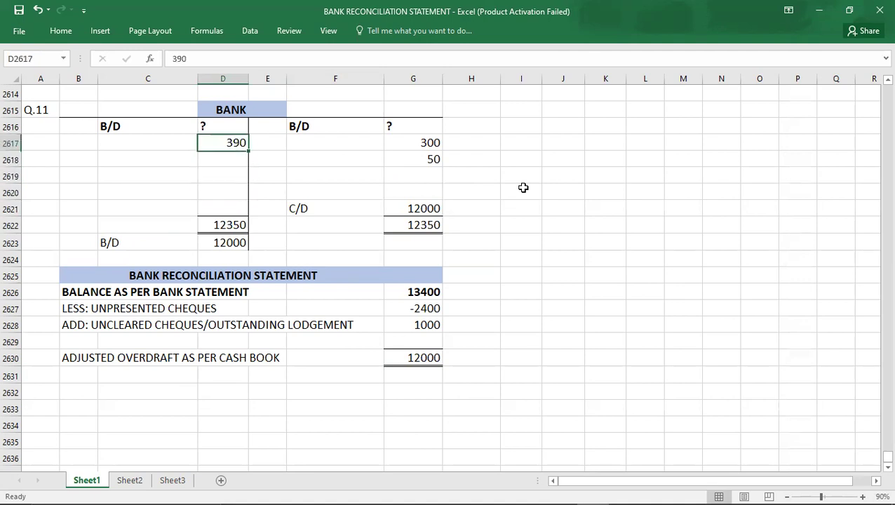
# - Add a question mark to the debit-side B/D label in C2616 and enter 11960 as the opening balance in D2616
pyautogui.doubleClick(167, 125)
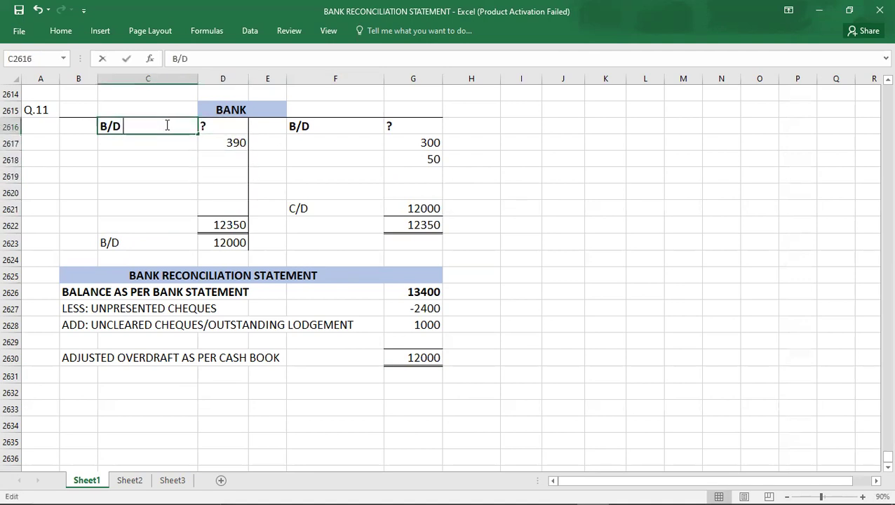
pyautogui.write('?')
pyautogui.press('Tab')
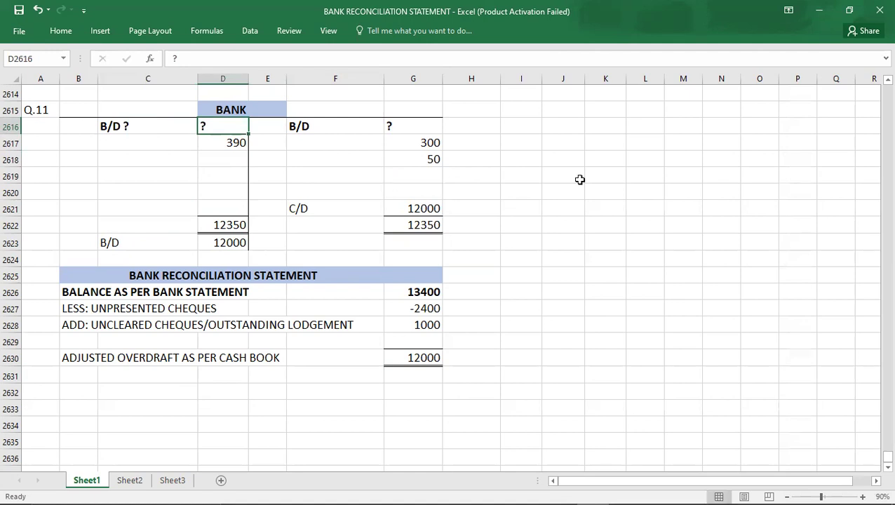
pyautogui.write('119')
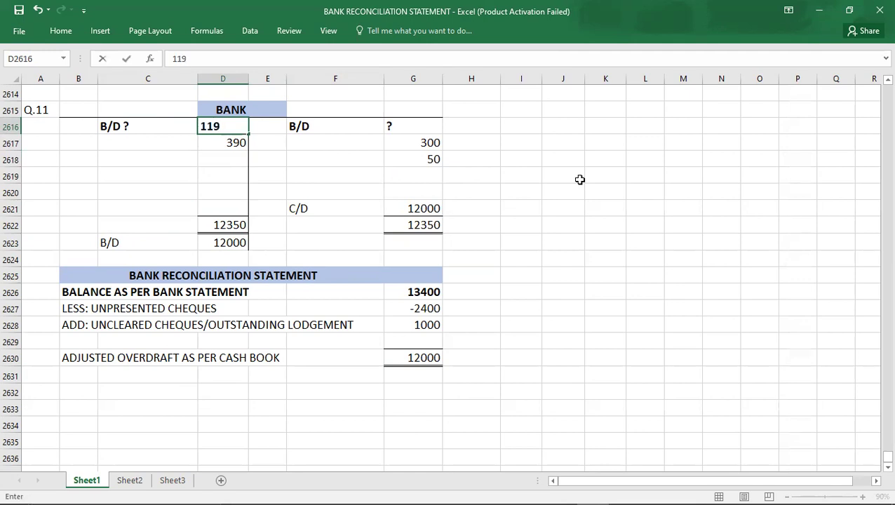
pyautogui.write('60')
pyautogui.press('Return')
pyautogui.press('Down')
pyautogui.press('Left')
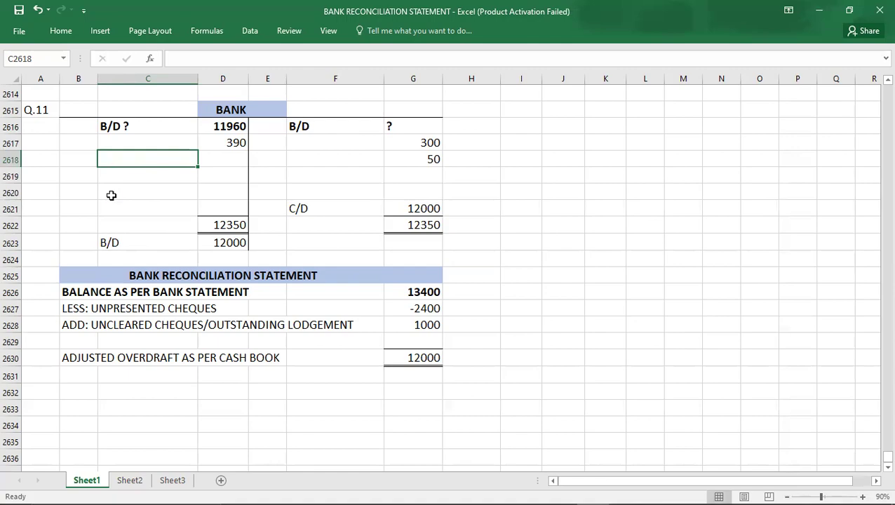
# - Switch to the question images in the photo viewer and examine the Q.11 answer options in BRS 3.jpeg
pyautogui.hotkey('alt', 'Tab')
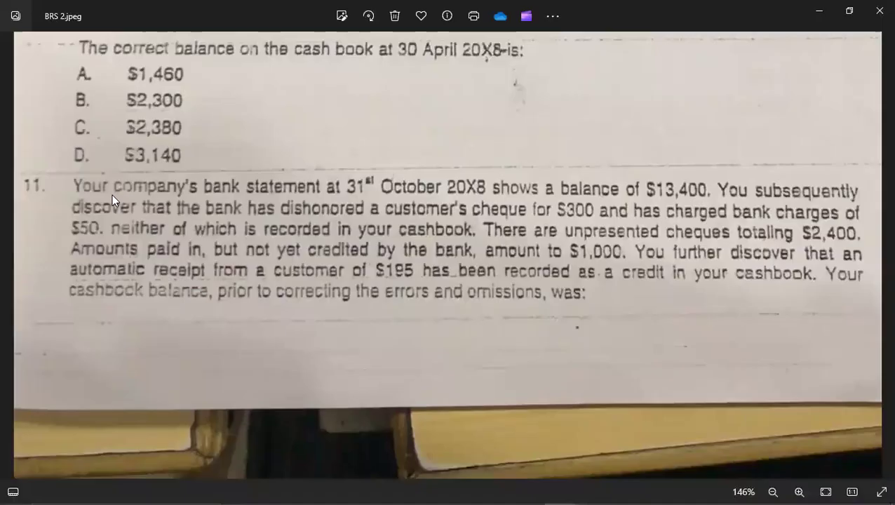
pyautogui.press('Right')
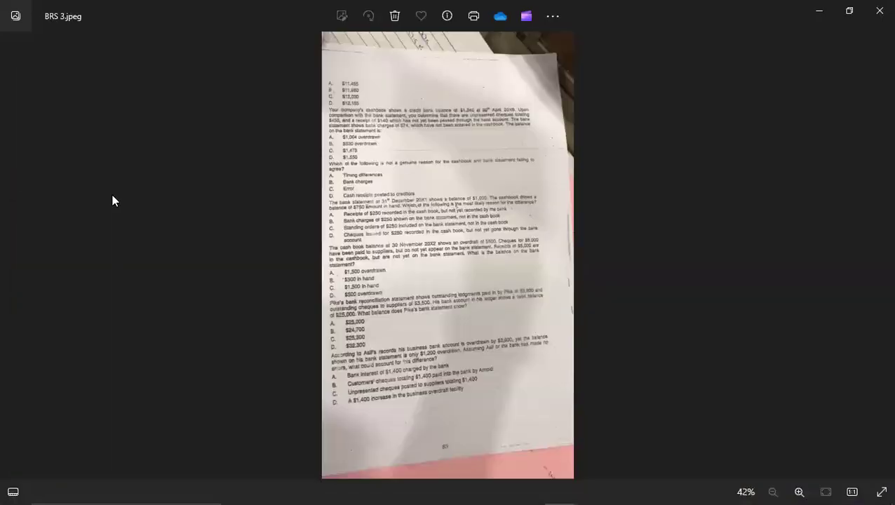
pyautogui.scroll(4, 457, 241)
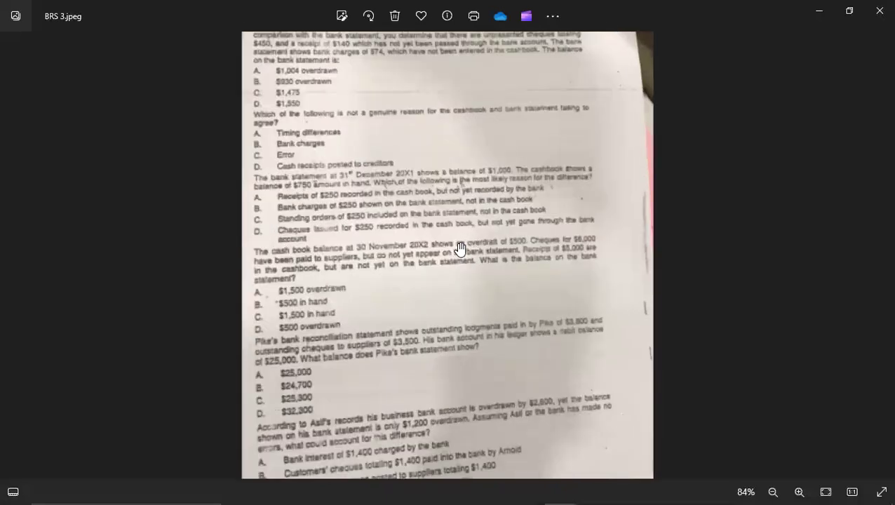
pyautogui.scroll(2, 460, 247)
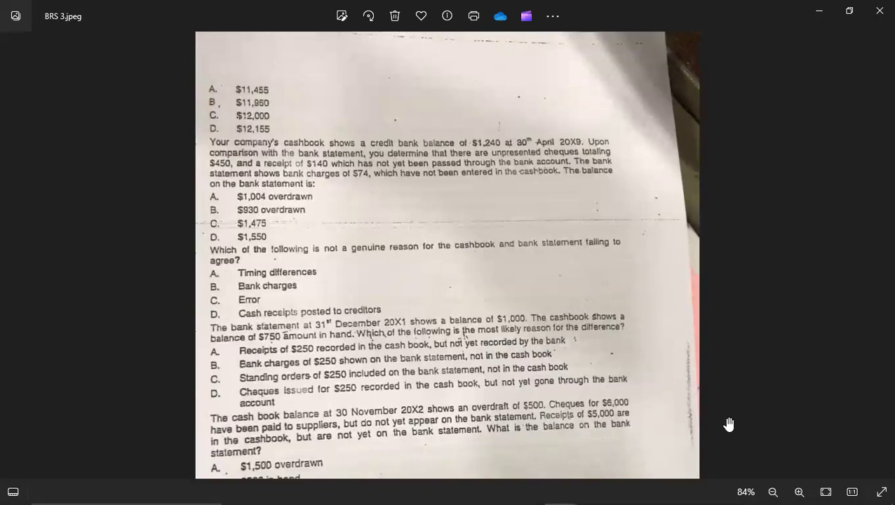
pyautogui.click(798, 490)
pyautogui.click(798, 491)
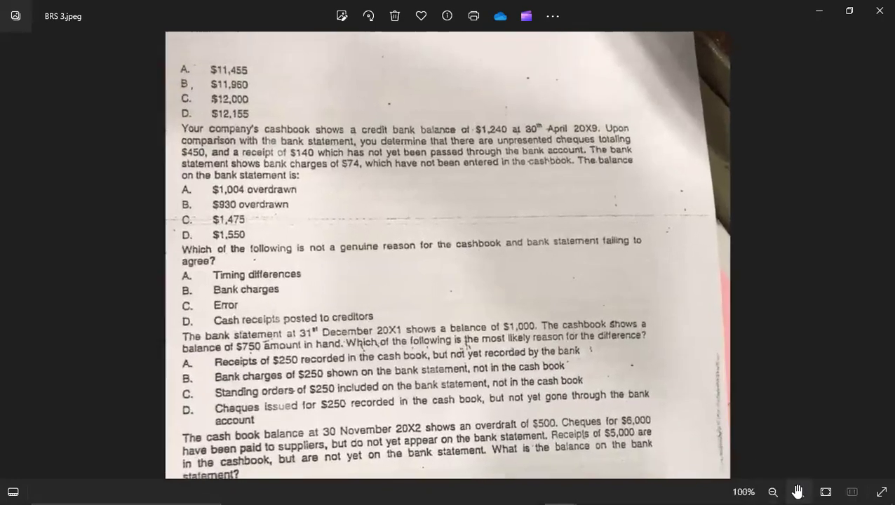
pyautogui.click(798, 491)
pyautogui.click(798, 491)
pyautogui.scroll(2, 528, 317)
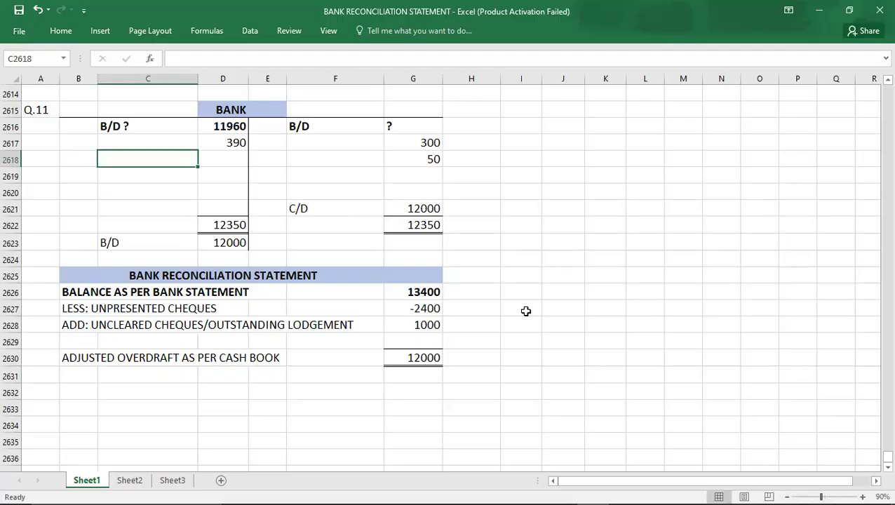
# - Return to the Excel worksheet and enter B as the Q.11 answer in A2616
pyautogui.click(45, 126)
pyautogui.write('B')
pyautogui.press('Return')
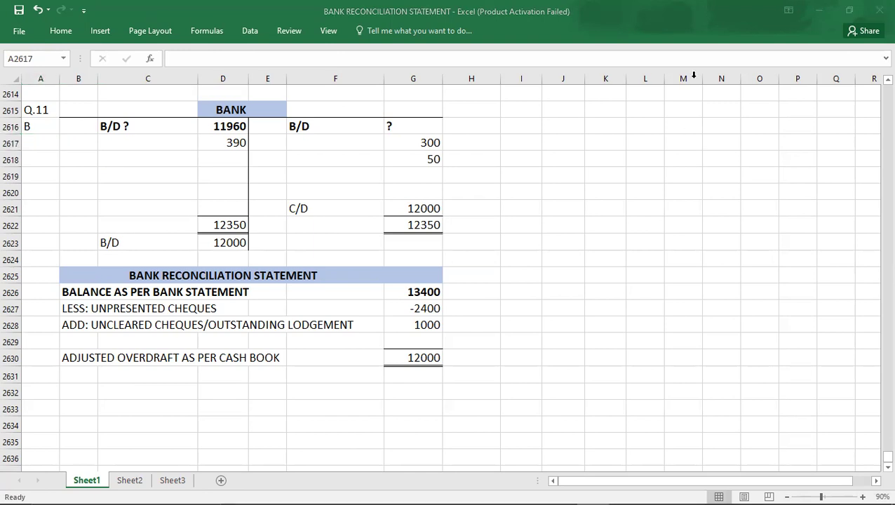
# - Switch back to the photo viewer to read the questions in BRS 7.jpeg
pyautogui.hotkey('alt', 'Tab')
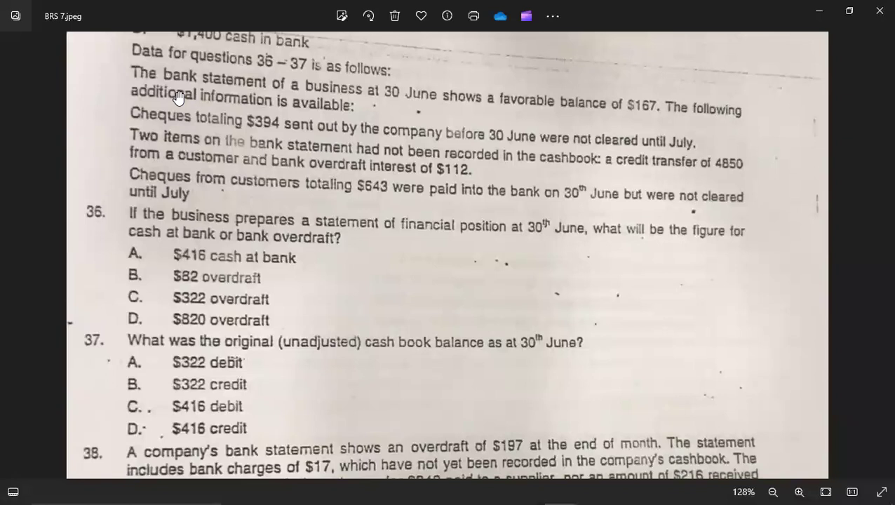